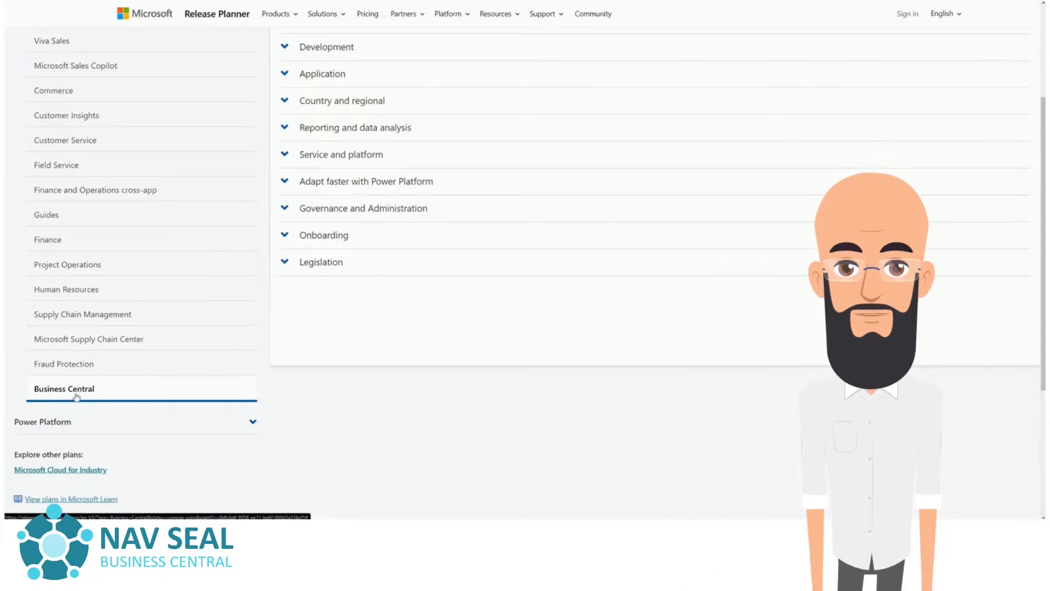
# Step: Read the release plan details for "Analyze, group, and pivot data on list pages using multiple tabs" under Reporting and data analysis
pyautogui.scroll(4, 368, 232)
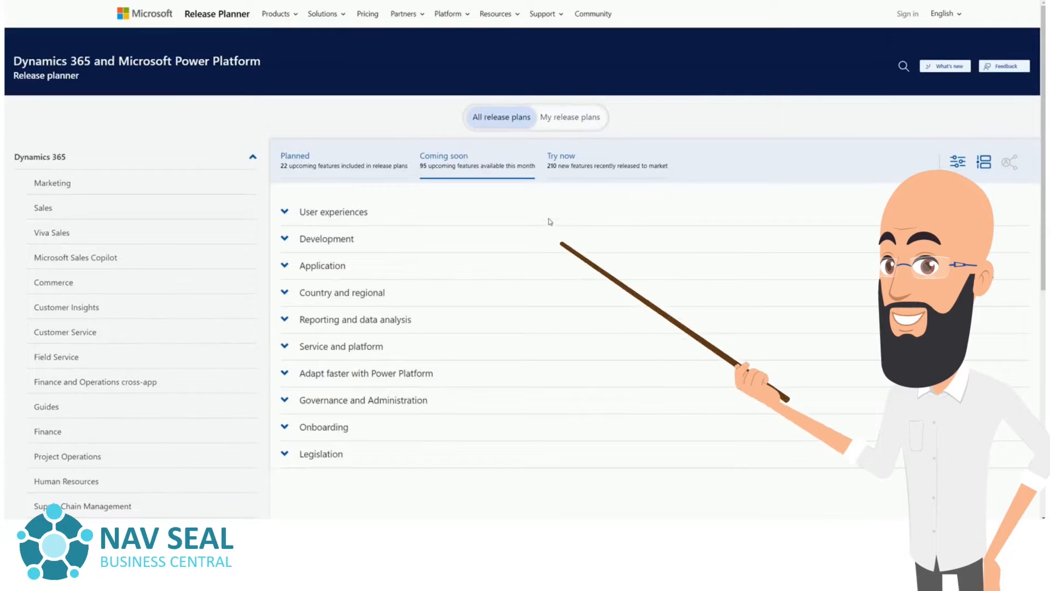
pyautogui.click(286, 320)
pyautogui.scroll(-2, 474, 323)
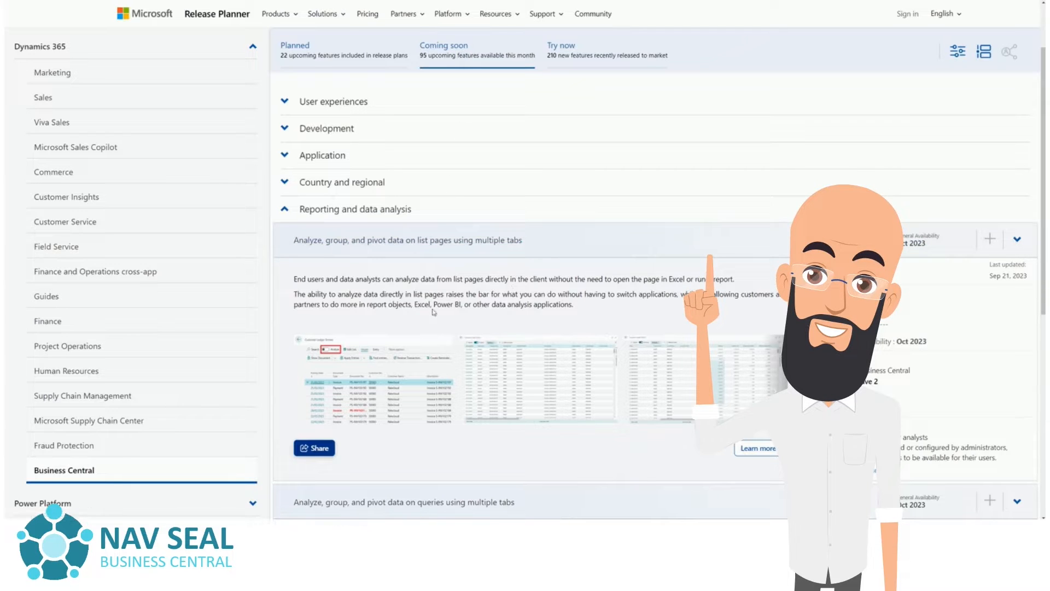
pyautogui.scroll(-1, 449, 332)
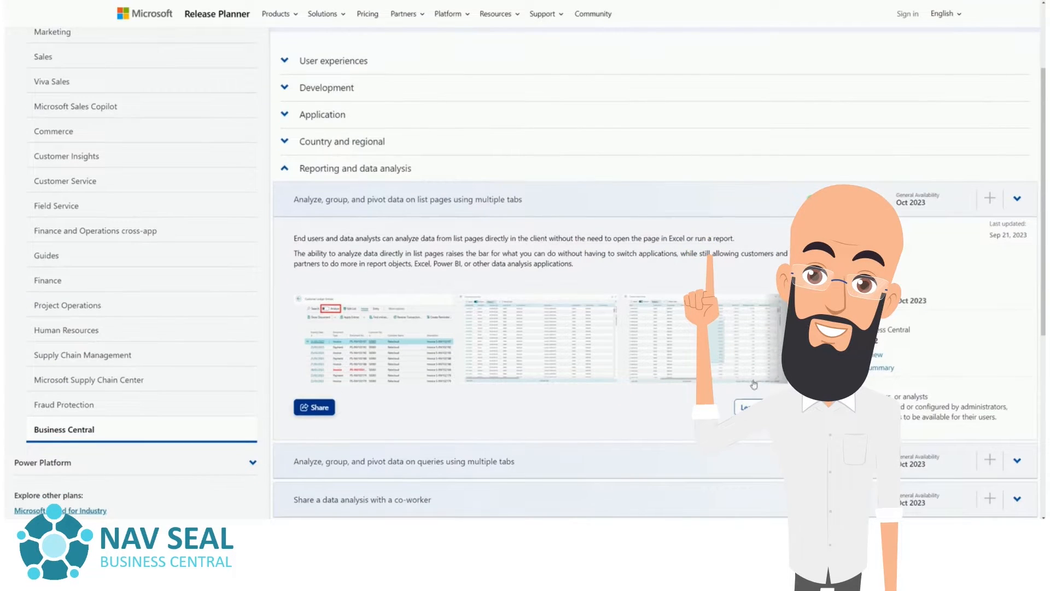
pyautogui.click(763, 407)
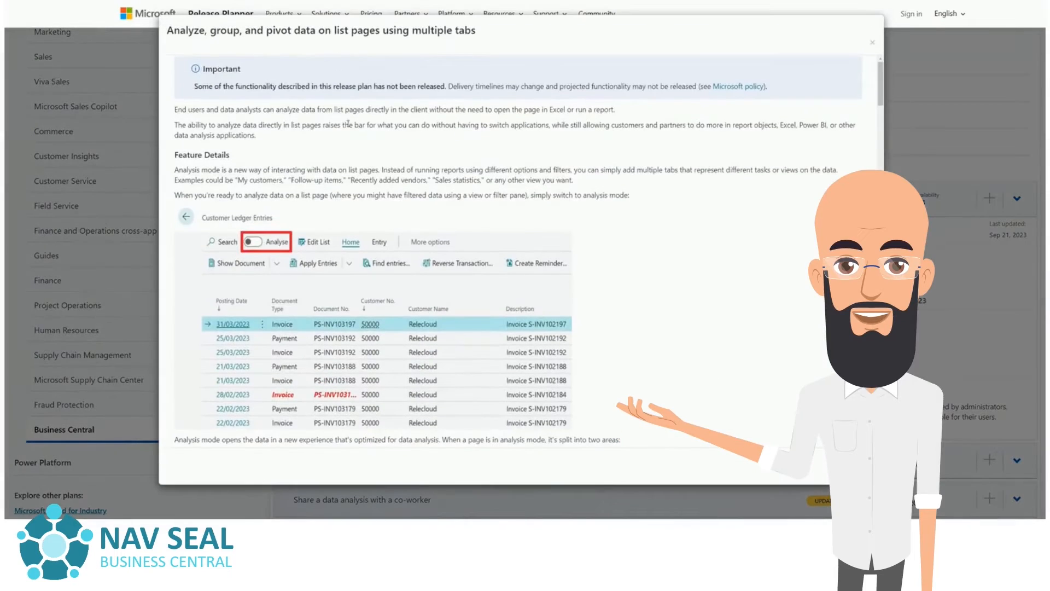
pyautogui.scroll(-15, 348, 124)
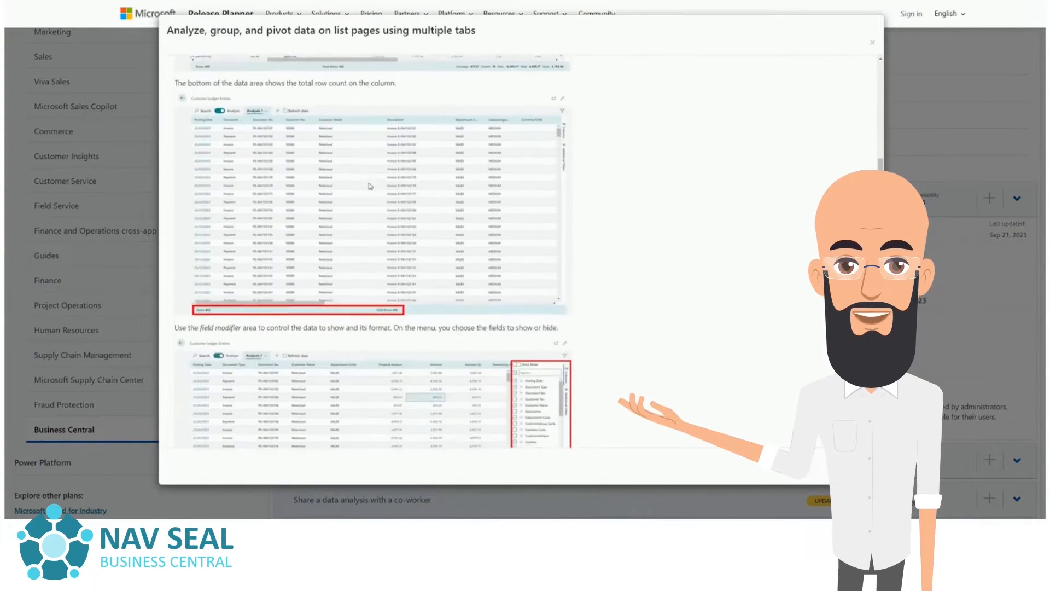
pyautogui.scroll(-15, 371, 186)
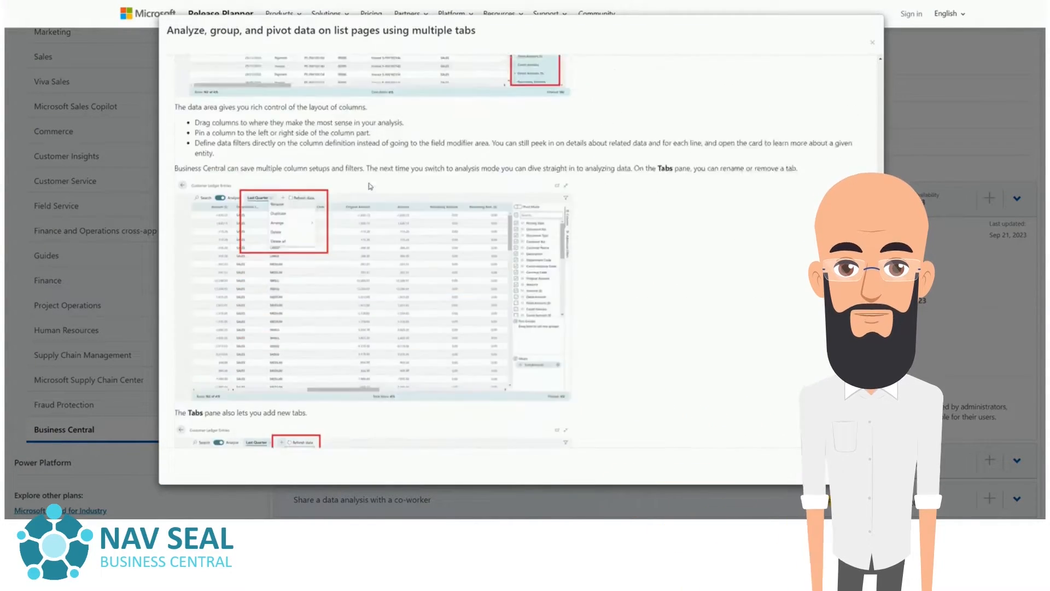
pyautogui.scroll(-9, 370, 186)
pyautogui.scroll(-4, 389, 230)
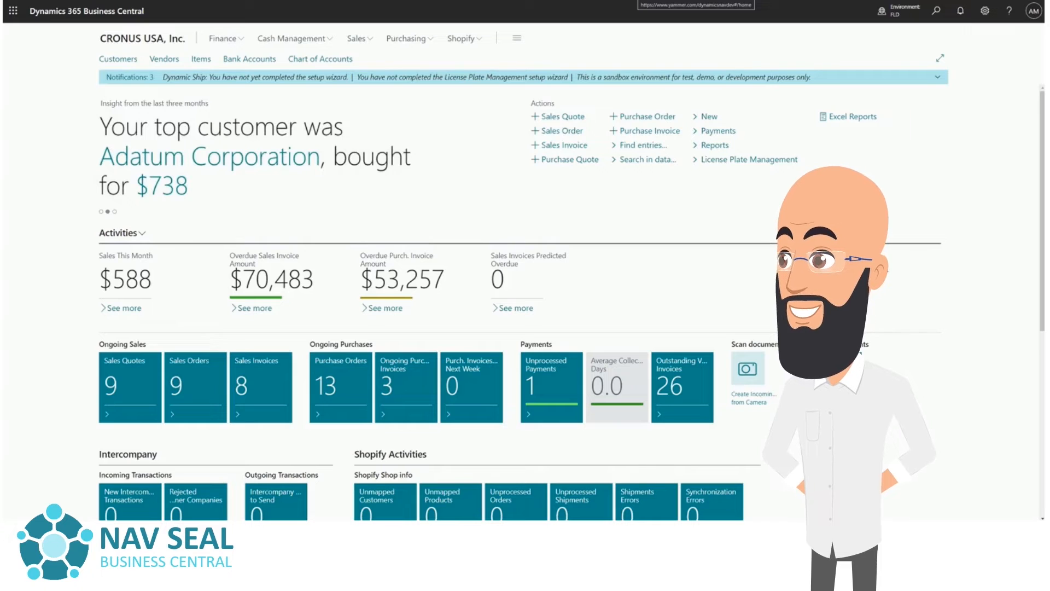
# Step: In Business Central, find the Feature Management page and enable the "Feature Preview: Analysis mode" entry for All Users
pyautogui.click(936, 13)
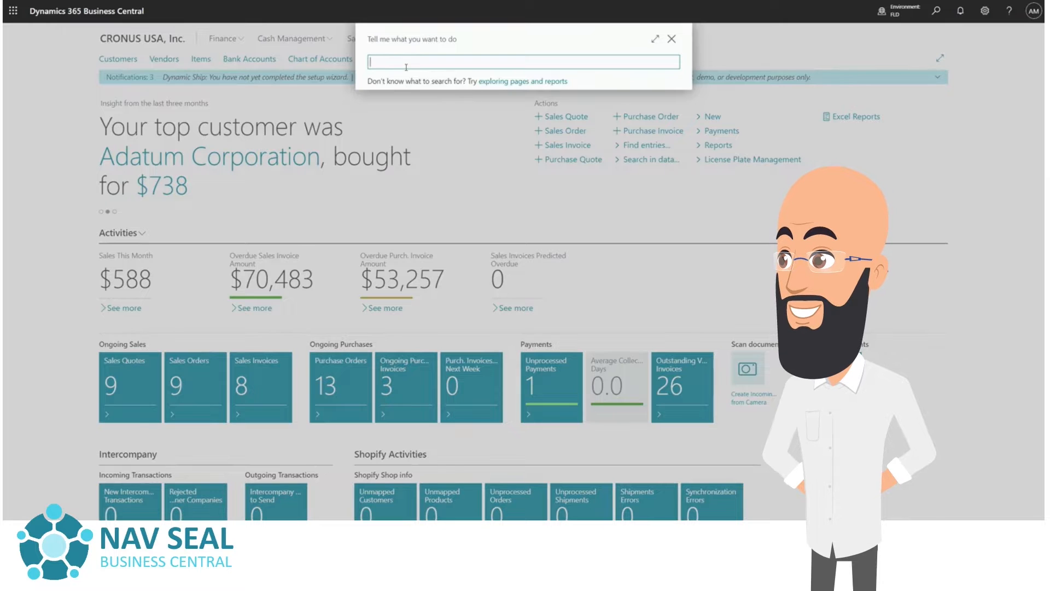
pyautogui.write('feature management')
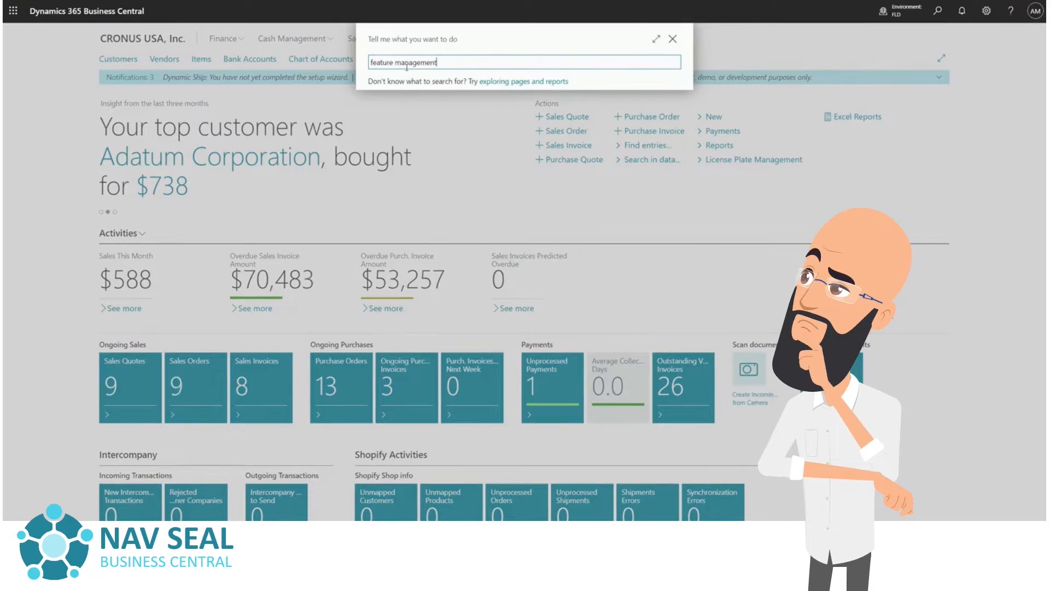
pyautogui.click(403, 105)
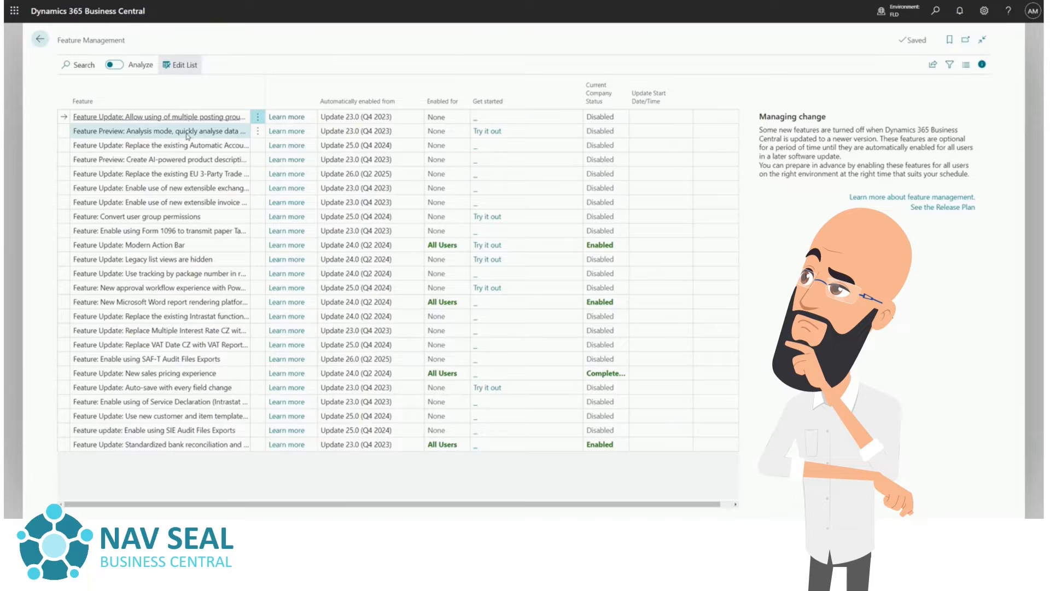
pyautogui.click(64, 136)
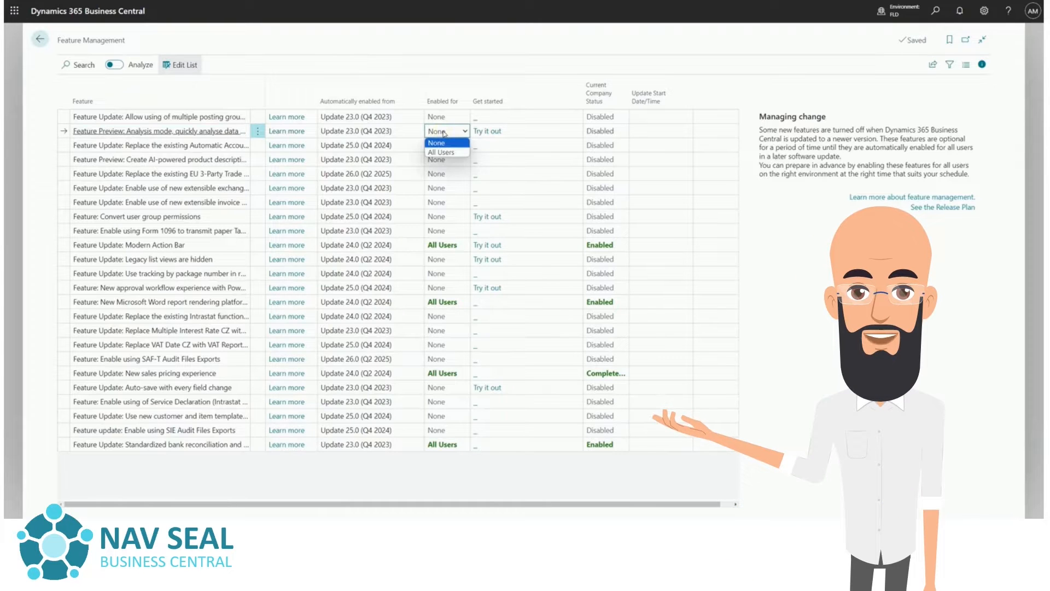
pyautogui.click(443, 152)
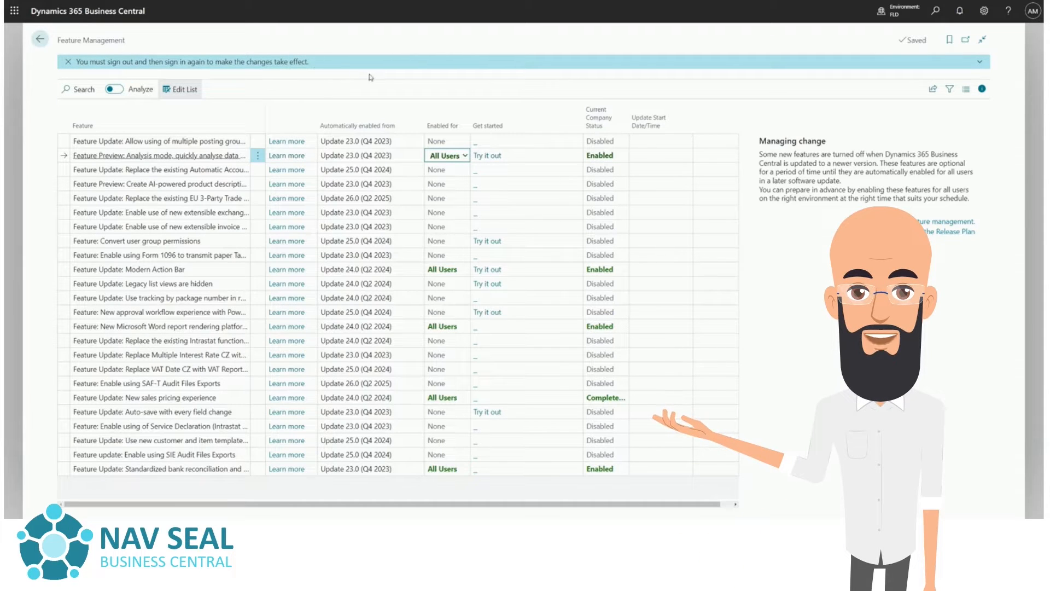
# Step: Sign out of the current account to apply the feature change
pyautogui.click(1032, 14)
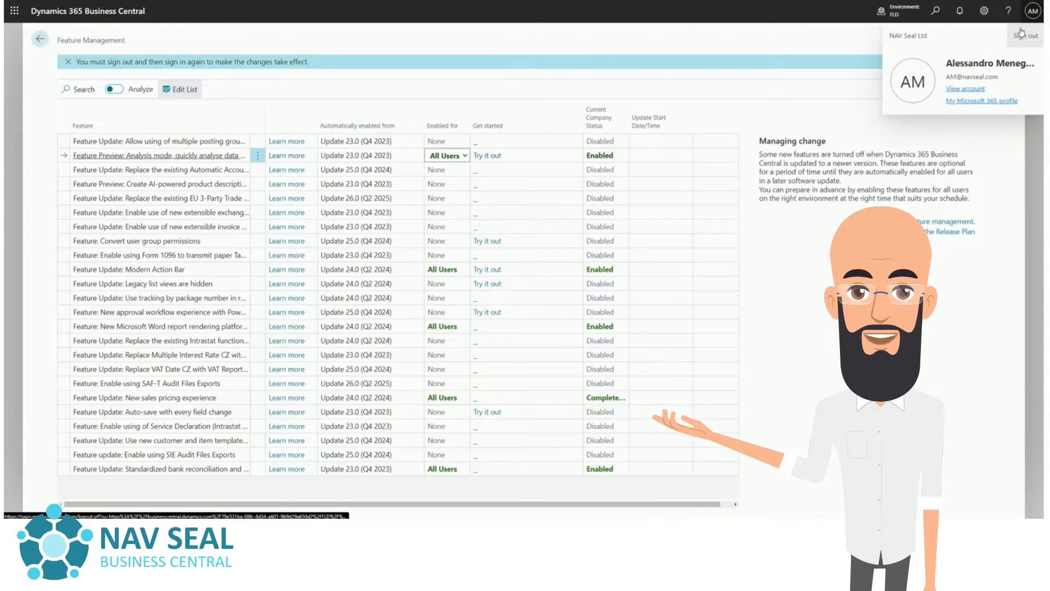
pyautogui.click(1026, 36)
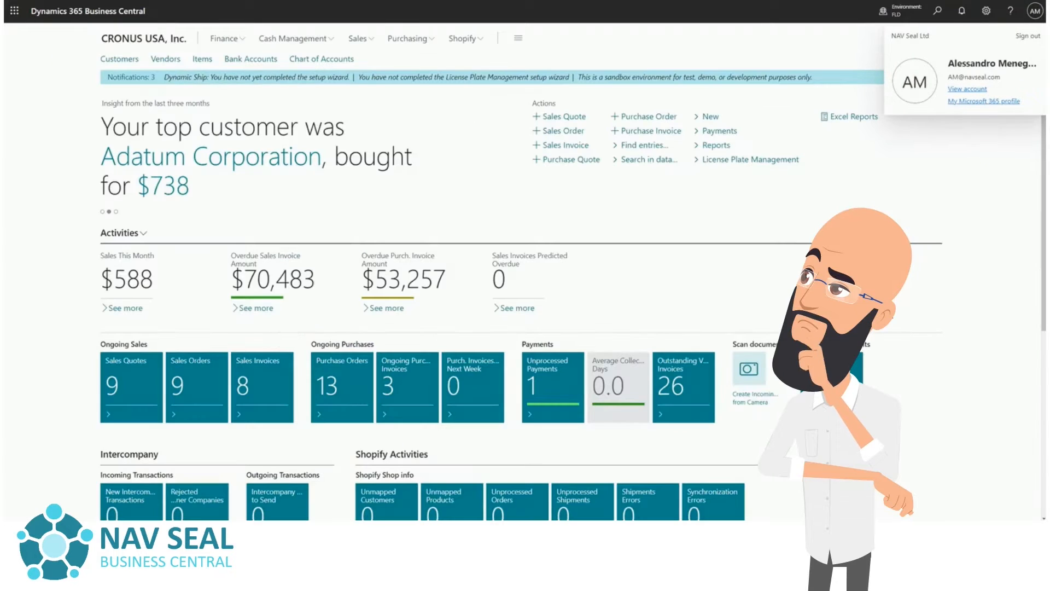
pyautogui.click(1033, 12)
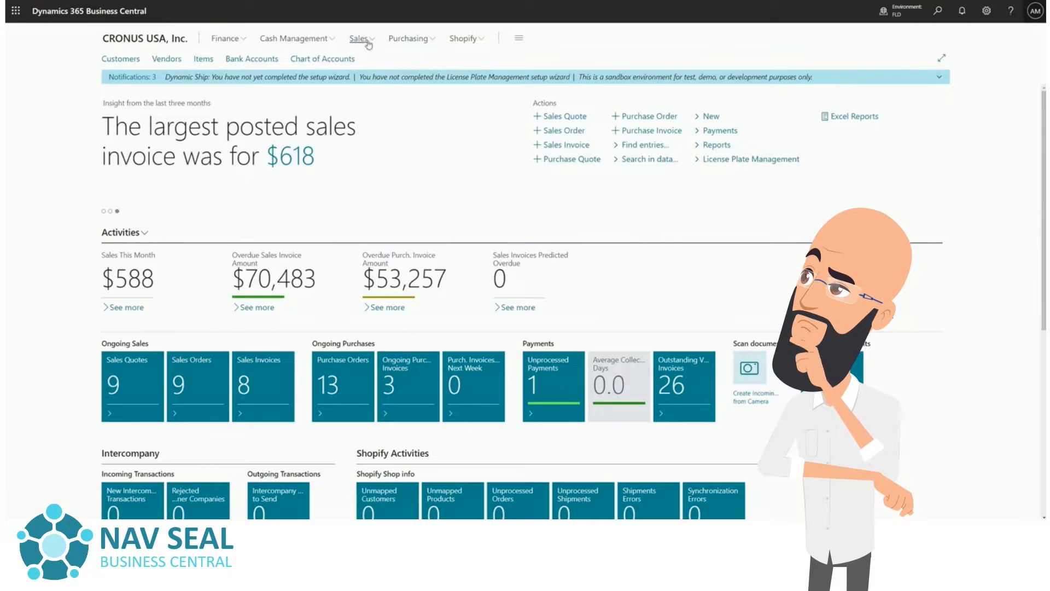
# Step: Open the Posted Sales Invoices list and turn on analysis mode for it
pyautogui.click(361, 39)
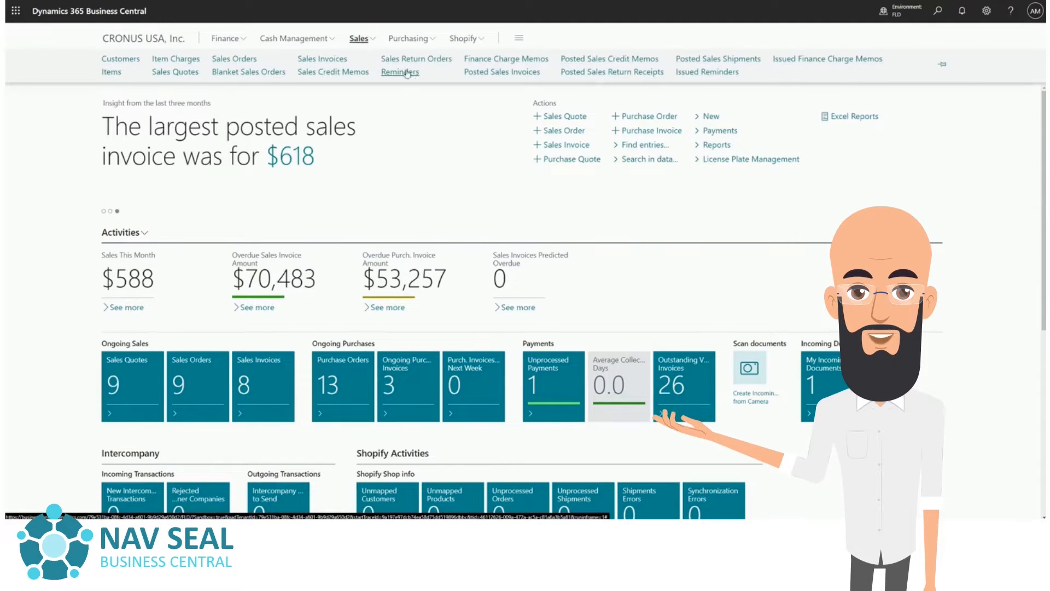
pyautogui.click(501, 74)
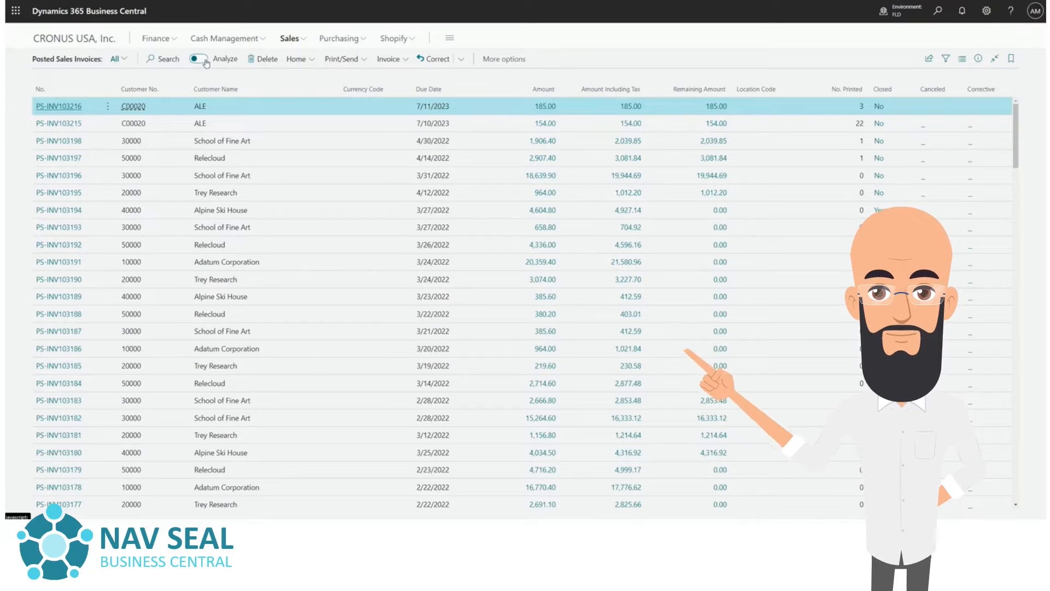
pyautogui.click(214, 60)
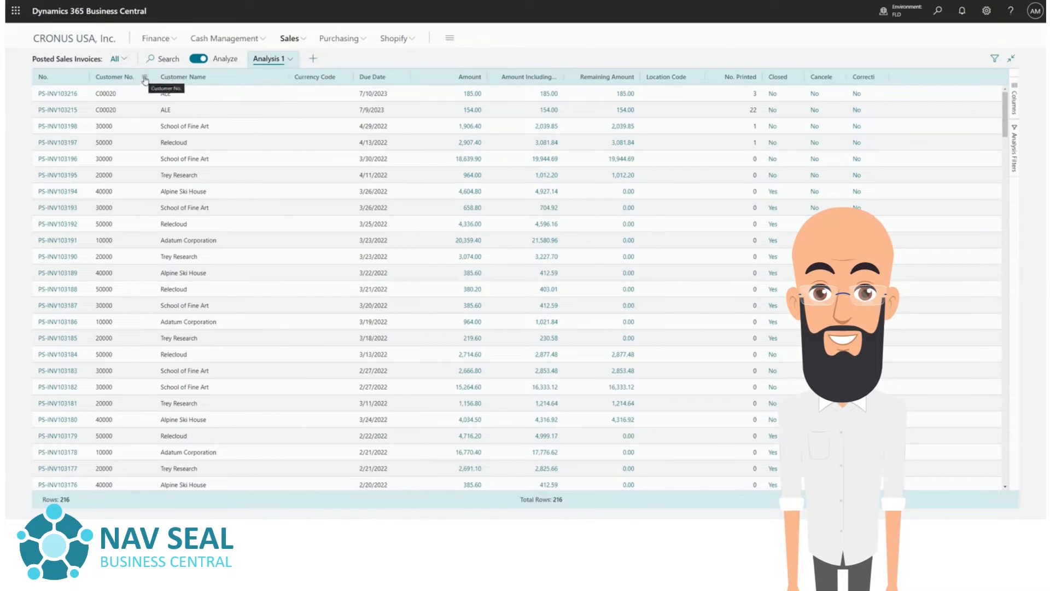
# Step: Try rearranging column headings such as Currency Code in the analysis grid
pyautogui.moveTo(130, 80)
pyautogui.mouseDown()
pyautogui.moveTo(258, 77)
pyautogui.moveTo(123, 77)
pyautogui.mouseUp()
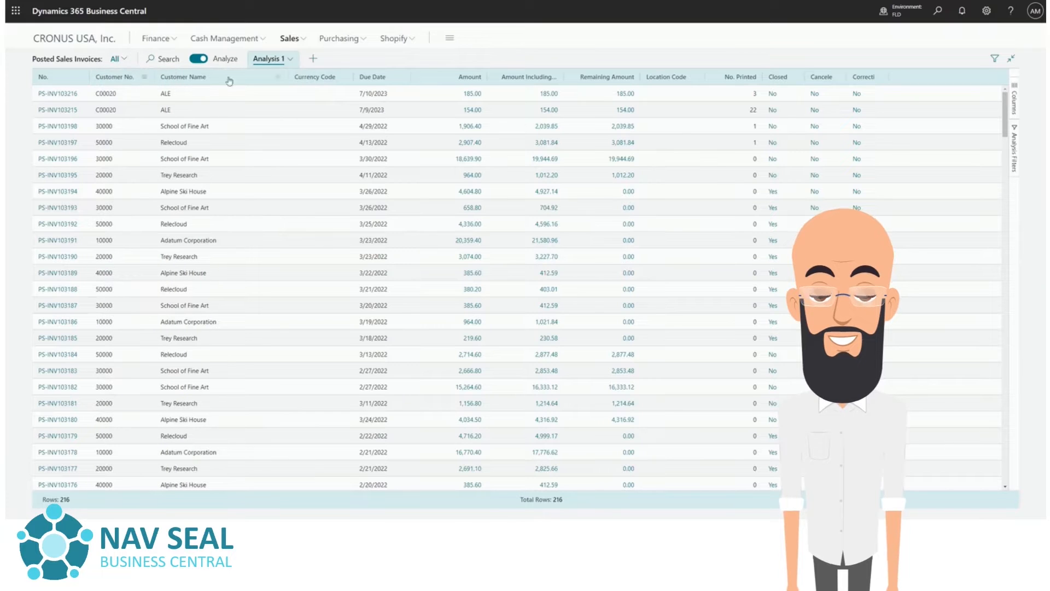
pyautogui.moveTo(362, 75); pyautogui.dragTo(303, 74)
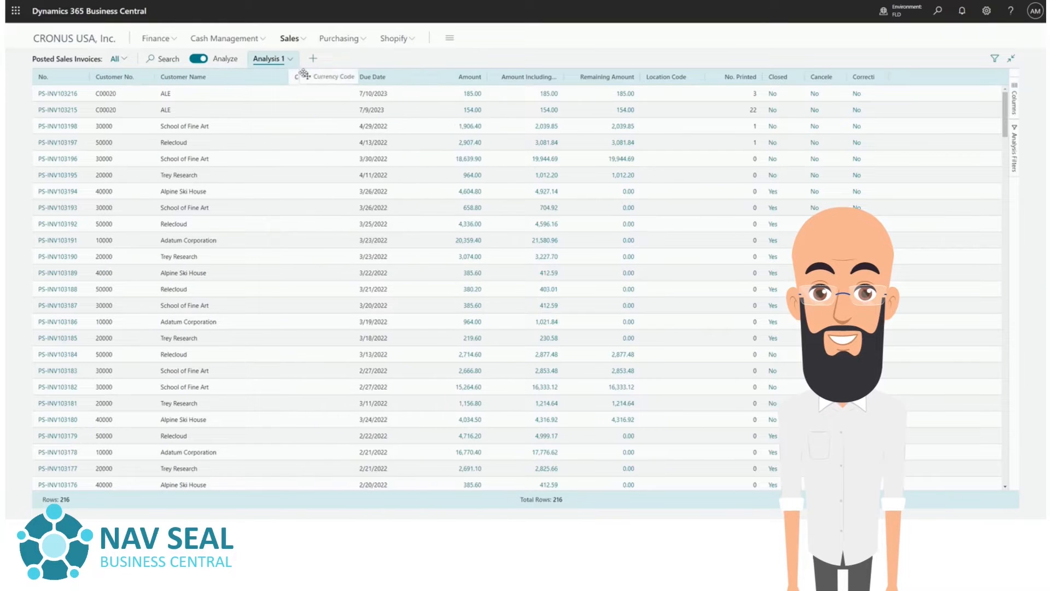
pyautogui.moveTo(369, 82)
pyautogui.mouseDown()
pyautogui.moveTo(491, 77)
pyautogui.moveTo(365, 76)
pyautogui.mouseUp()
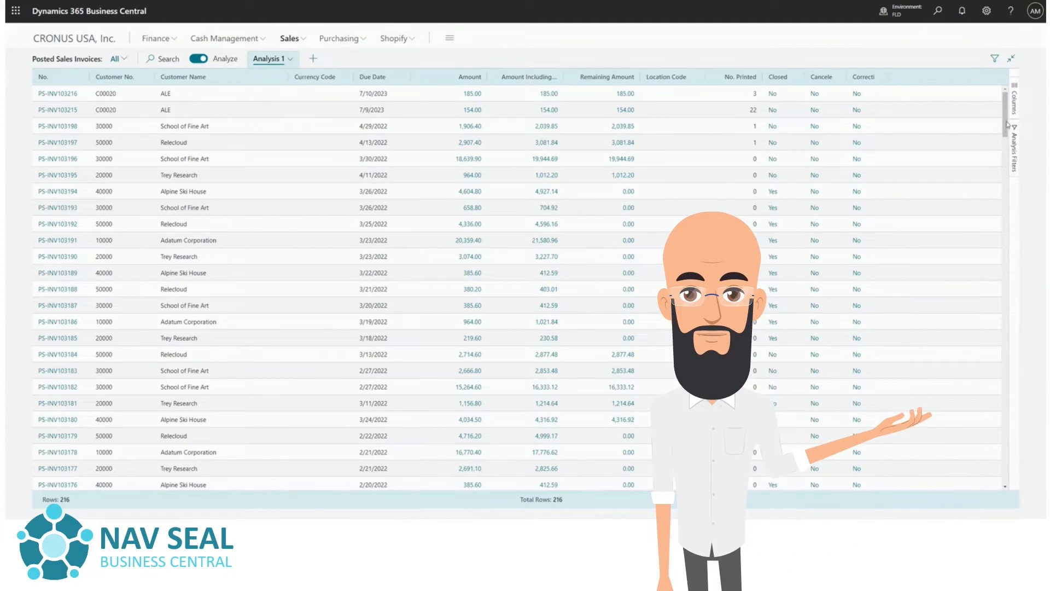
# Step: Show the analysis column settings and group the invoice rows by Customer No
pyautogui.click(1015, 100)
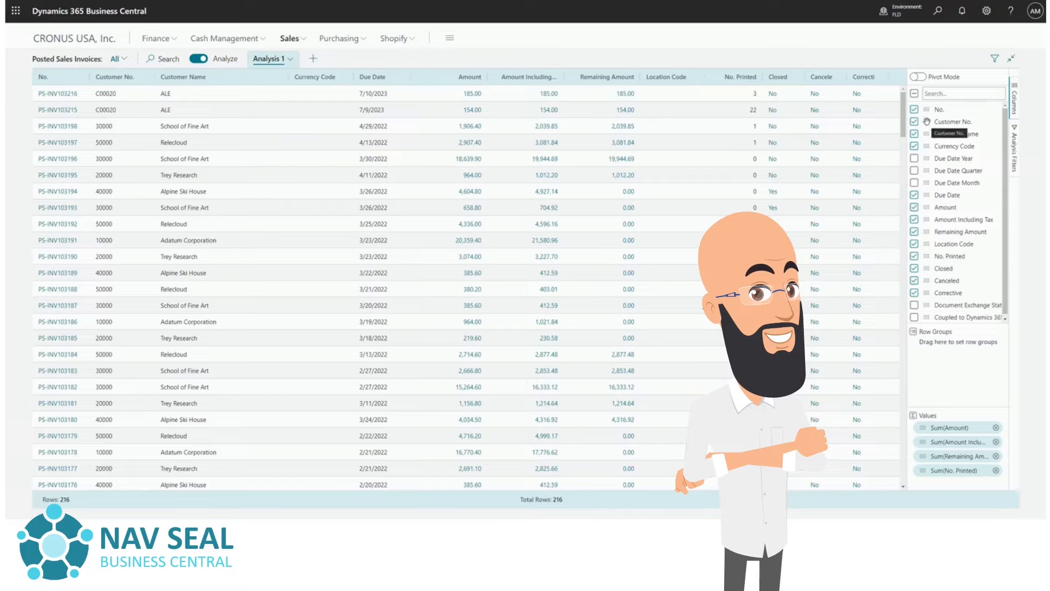
pyautogui.moveTo(927, 121); pyautogui.dragTo(931, 131)
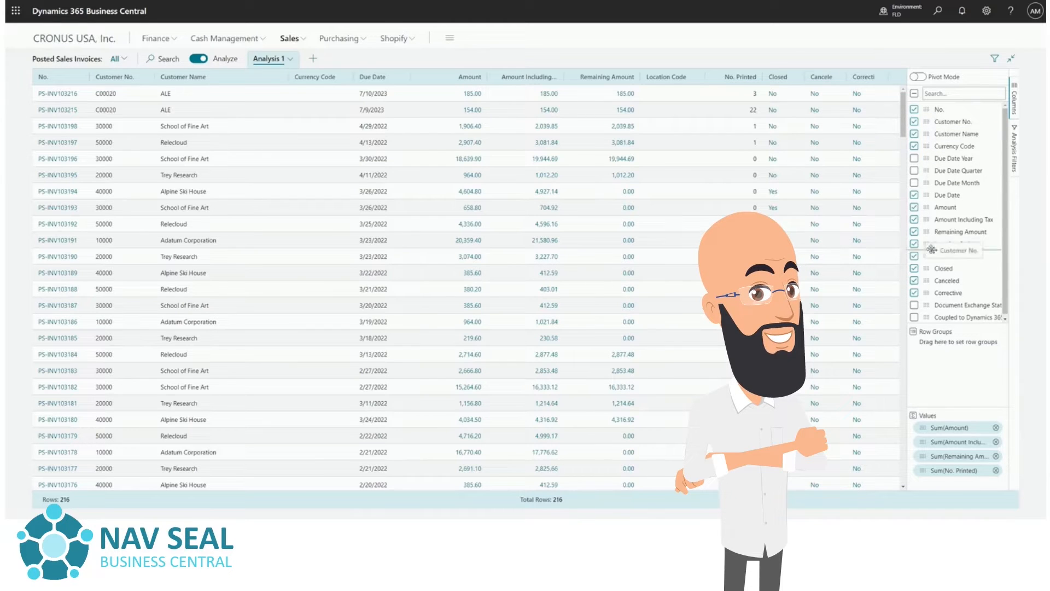
pyautogui.moveTo(930, 327); pyautogui.dragTo(917, 348)
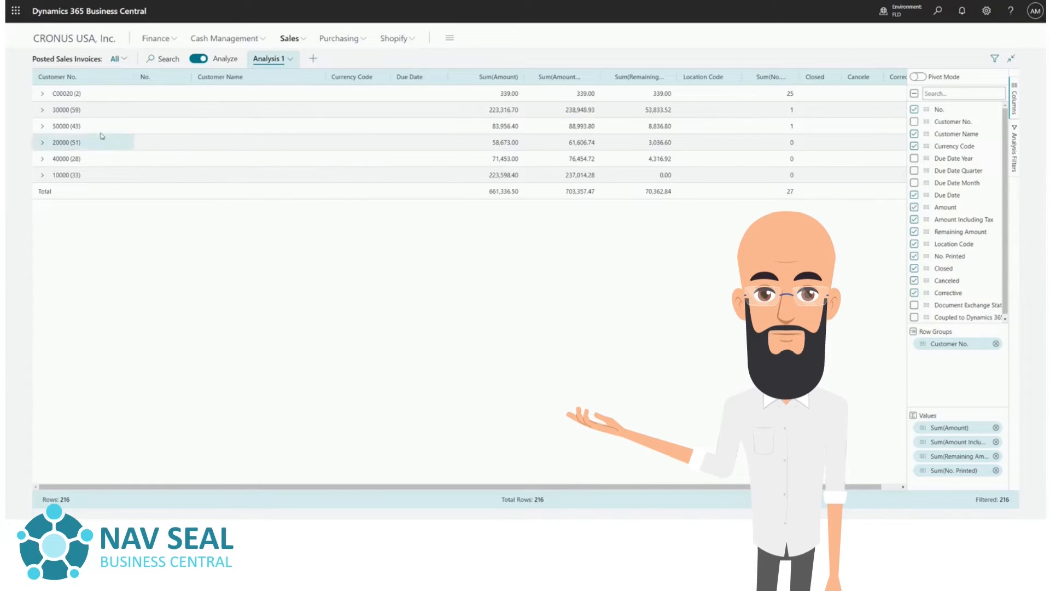
# Step: Expand customer group 10000 to review its invoices, collapse it, and check group 20000 the same way
pyautogui.click(42, 176)
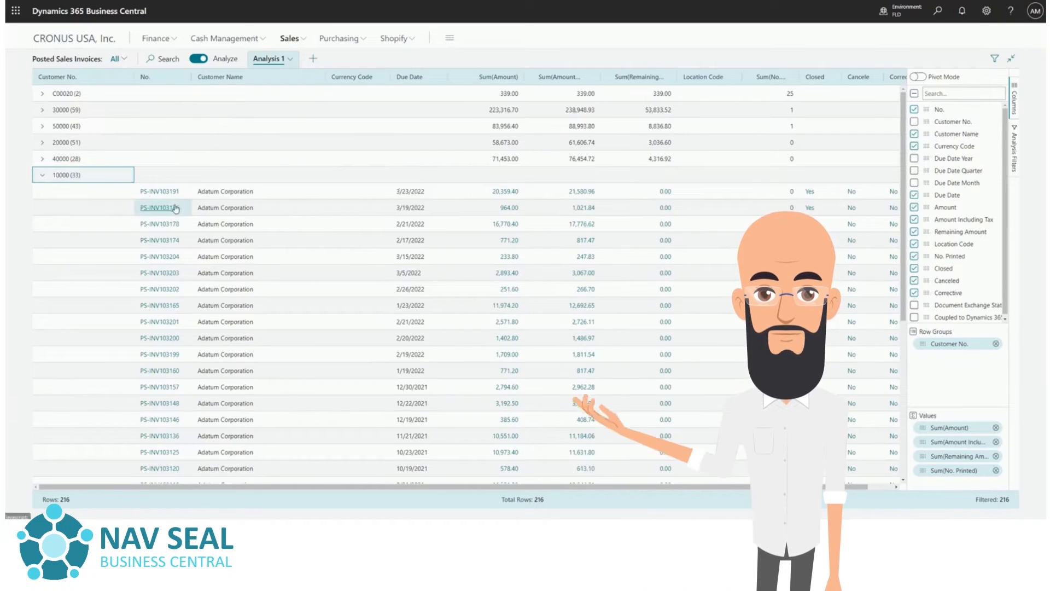
pyautogui.scroll(-5, 176, 225)
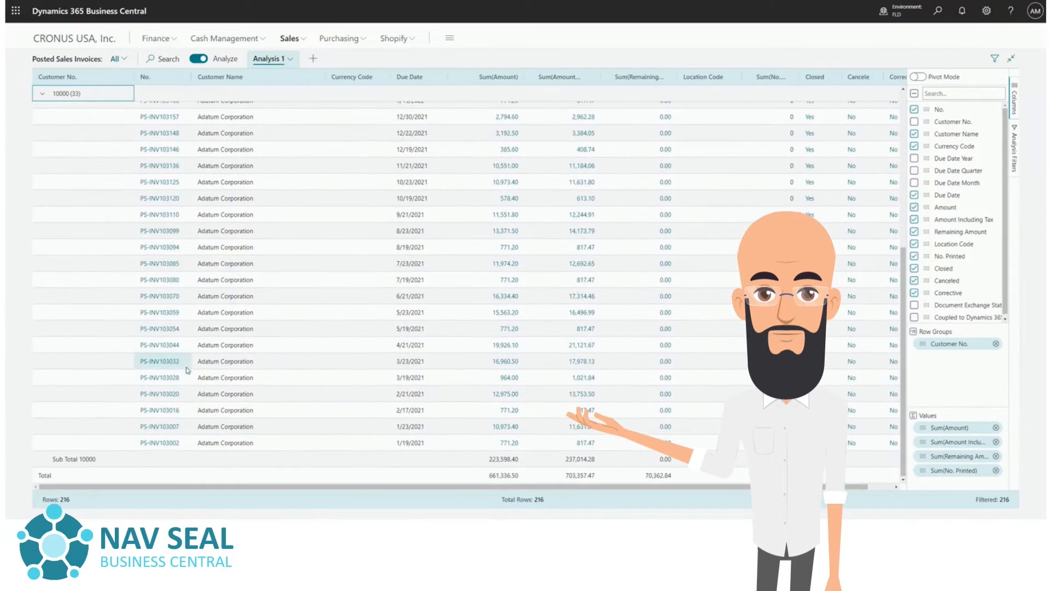
pyautogui.scroll(5, 164, 328)
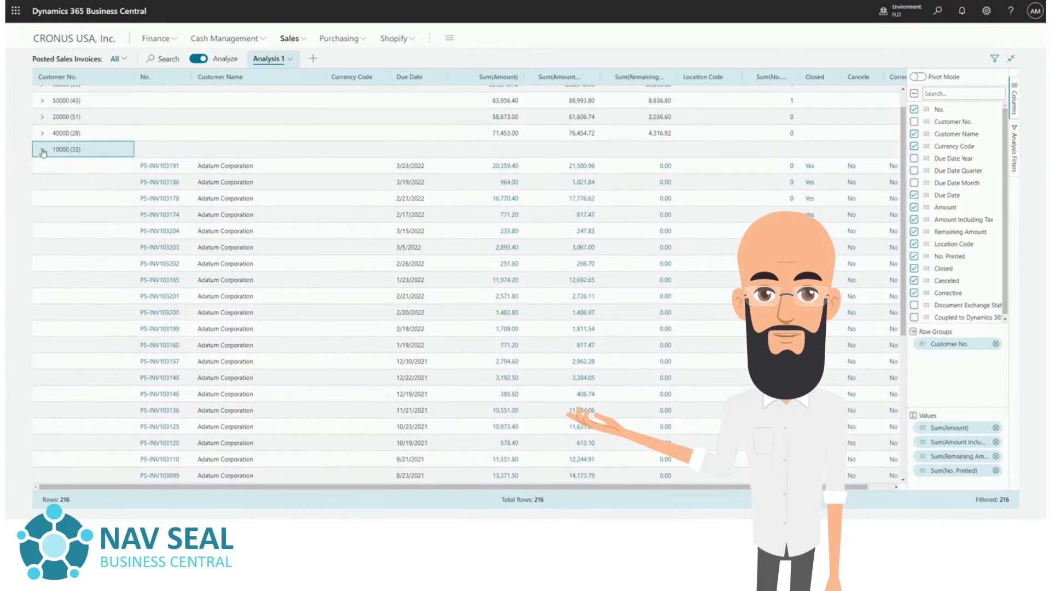
pyautogui.click(42, 150)
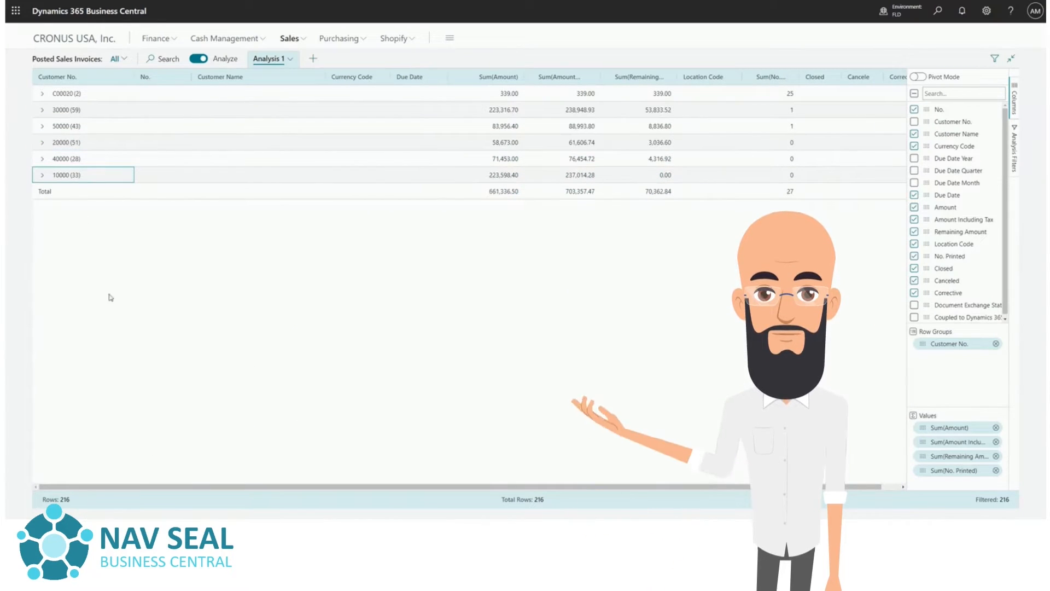
pyautogui.click(42, 142)
pyautogui.click(42, 142)
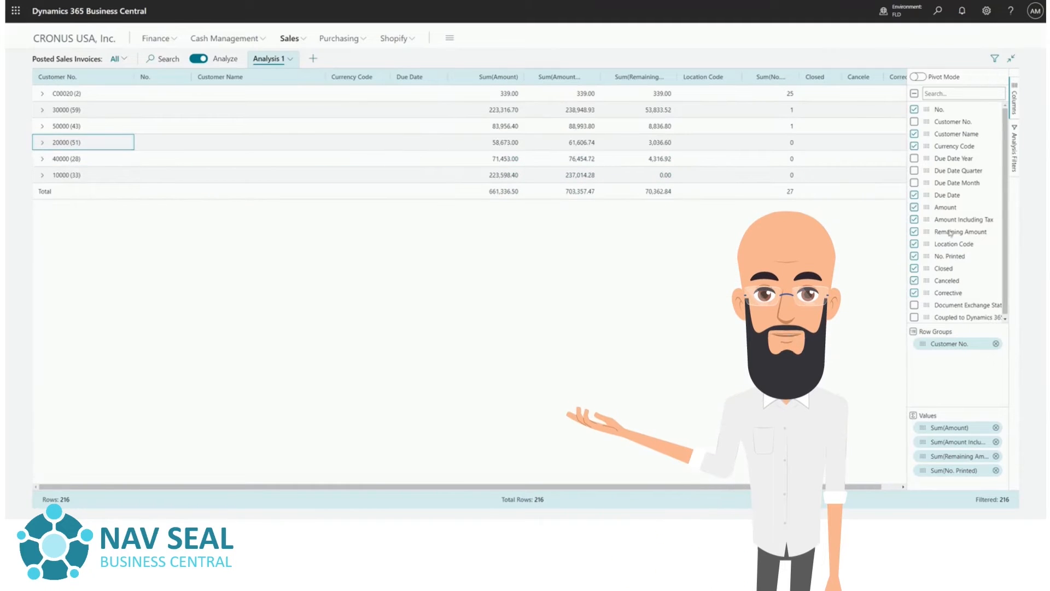
# Step: Add the Closed field as a second row group beneath Customer No
pyautogui.scroll(-1, 977, 256)
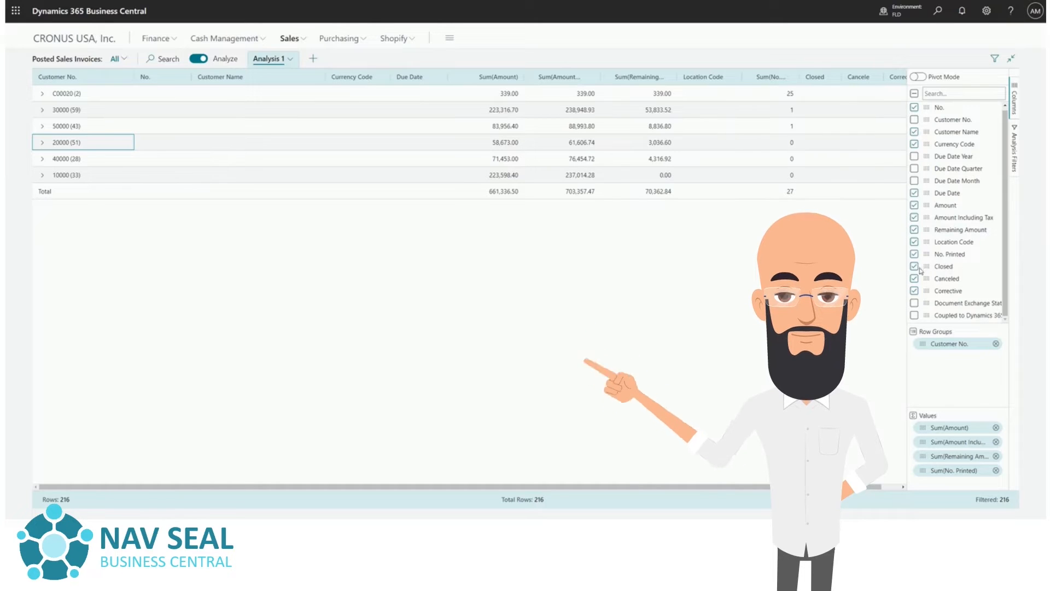
pyautogui.moveTo(927, 267); pyautogui.dragTo(939, 268)
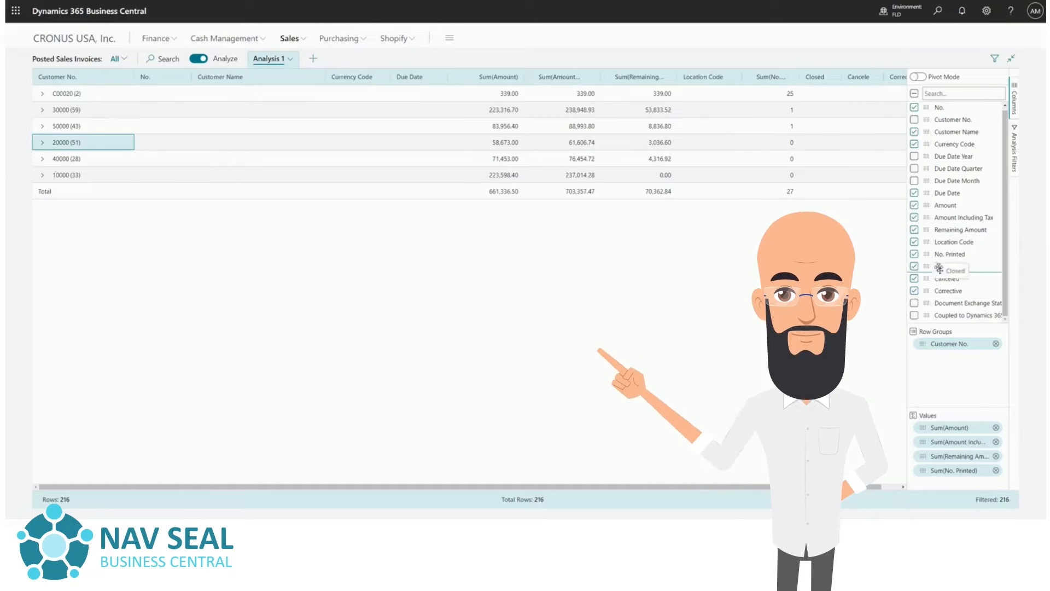
pyautogui.moveTo(955, 308); pyautogui.dragTo(946, 360)
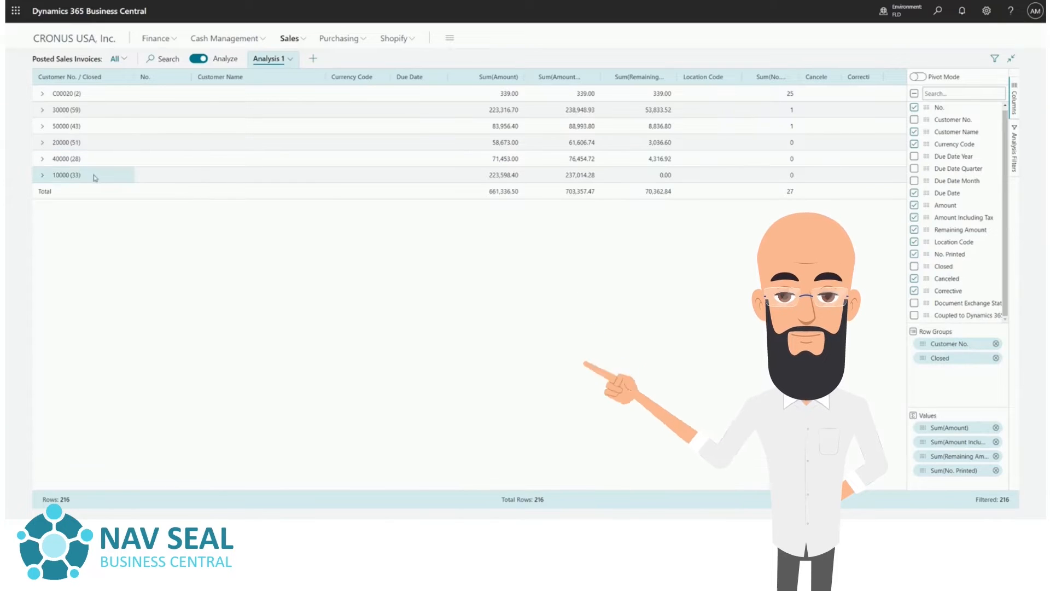
# Step: Expand customer groups 10000, 40000, 20000, 50000 and 30000 to examine their amounts by closed status
pyautogui.click(43, 175)
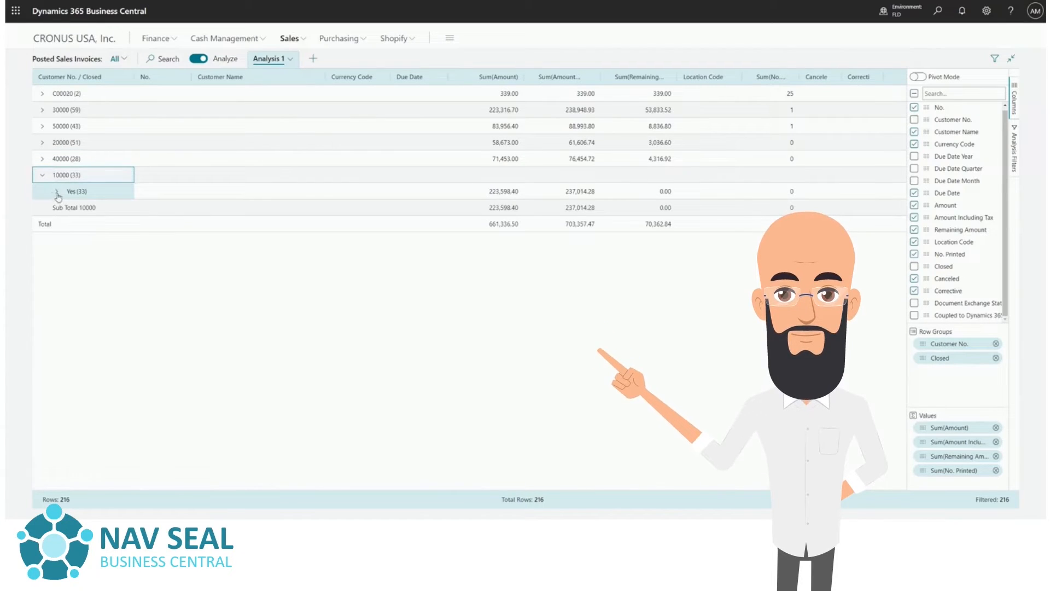
pyautogui.click(43, 159)
pyautogui.click(43, 142)
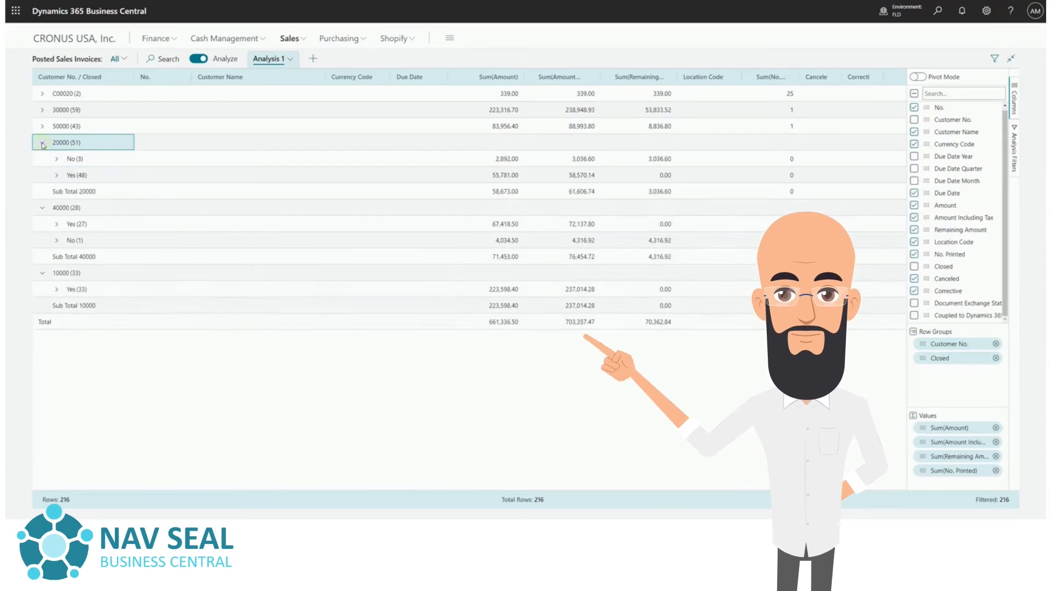
pyautogui.click(43, 127)
pyautogui.click(43, 110)
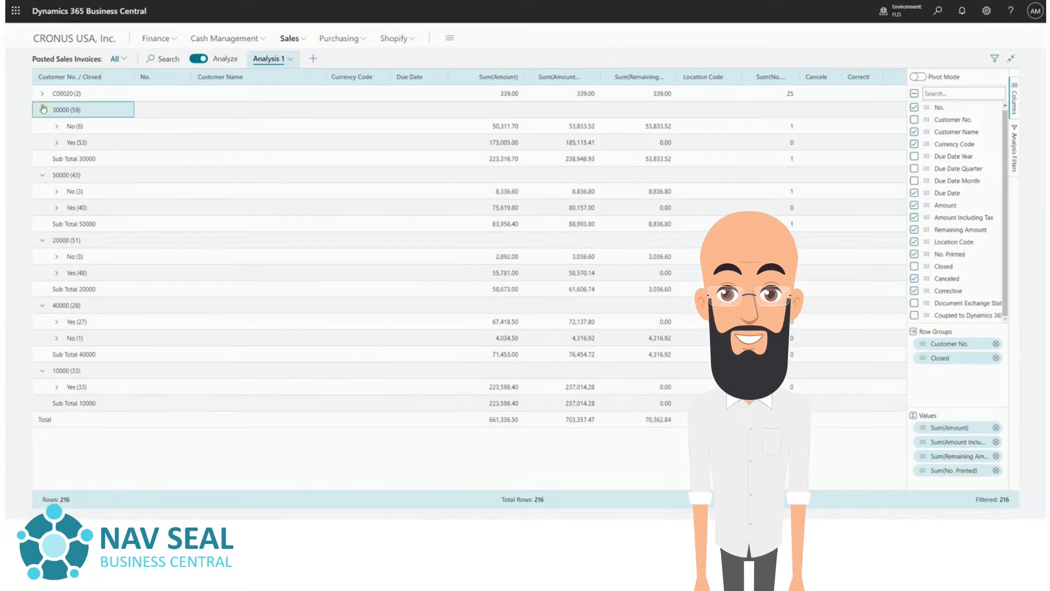
# Step: Expand customer group C00020, place Closed above Customer No. in the row groups, and expand the No and Yes groups
pyautogui.click(44, 94)
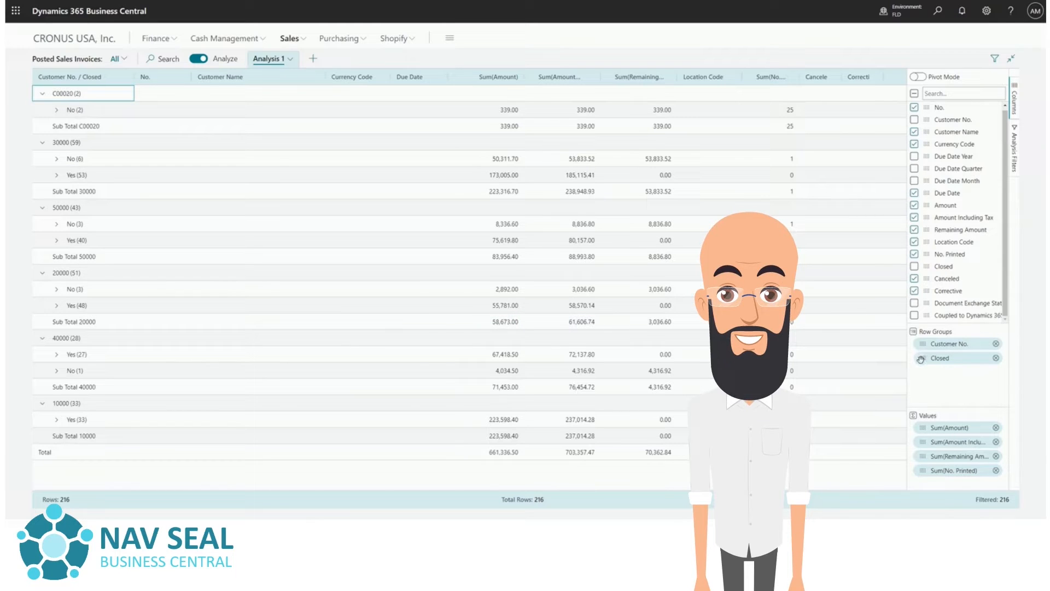
pyautogui.moveTo(921, 359); pyautogui.dragTo(922, 342)
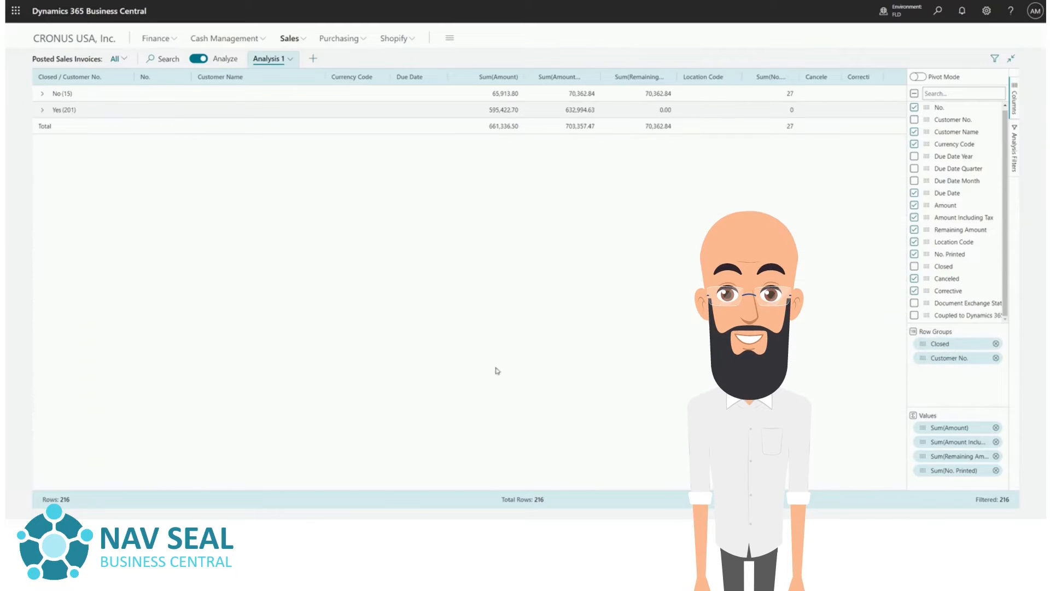
pyautogui.click(42, 95)
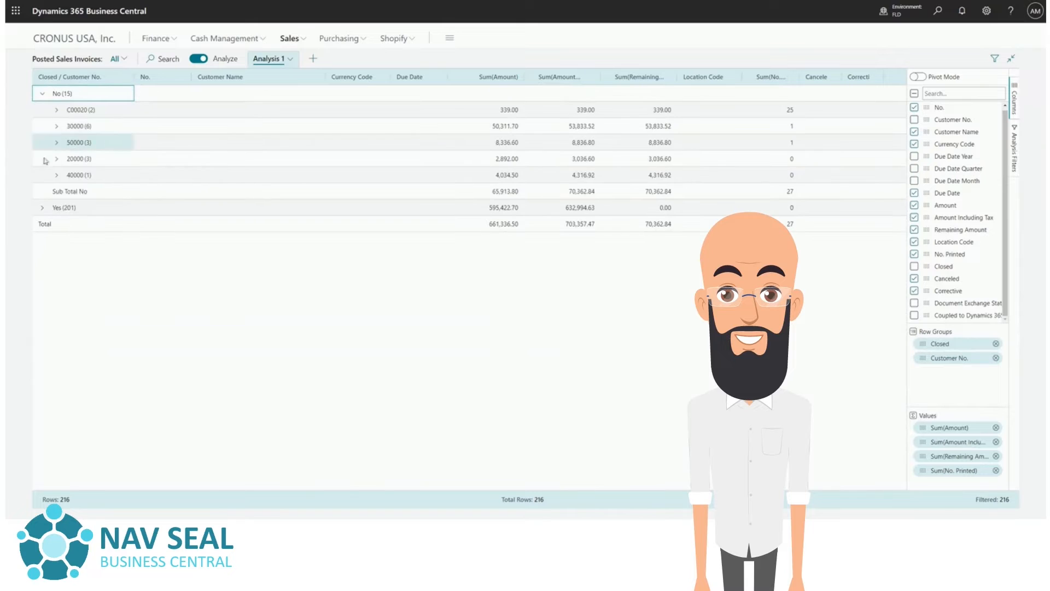
pyautogui.click(43, 209)
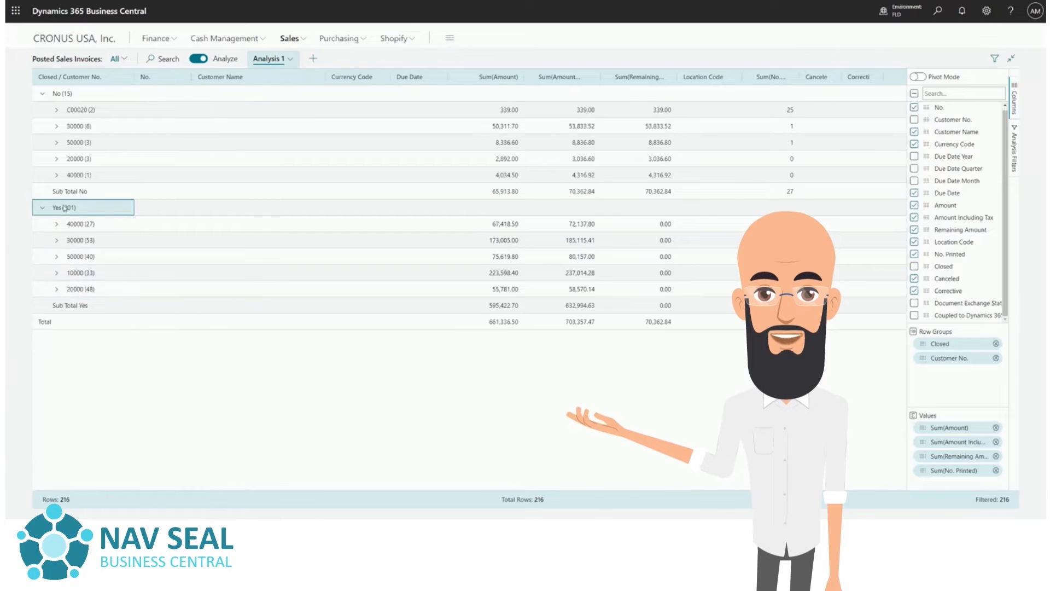
# Step: Expand customer 30000 under the No group, place the Customer Name column ahead of No., and collapse the customer again
pyautogui.click(58, 127)
pyautogui.click(57, 126)
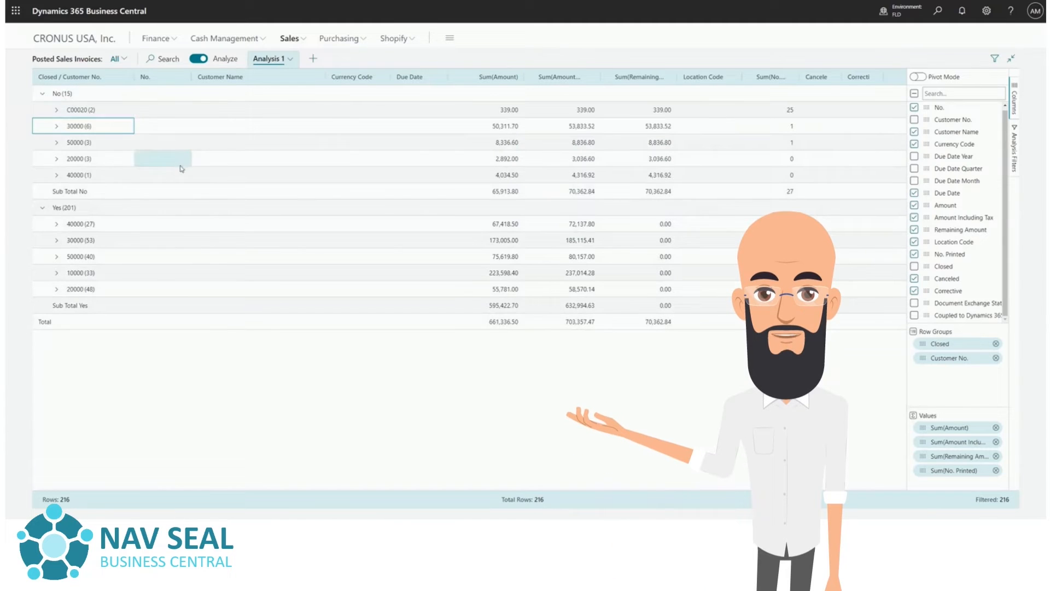
pyautogui.click(57, 126)
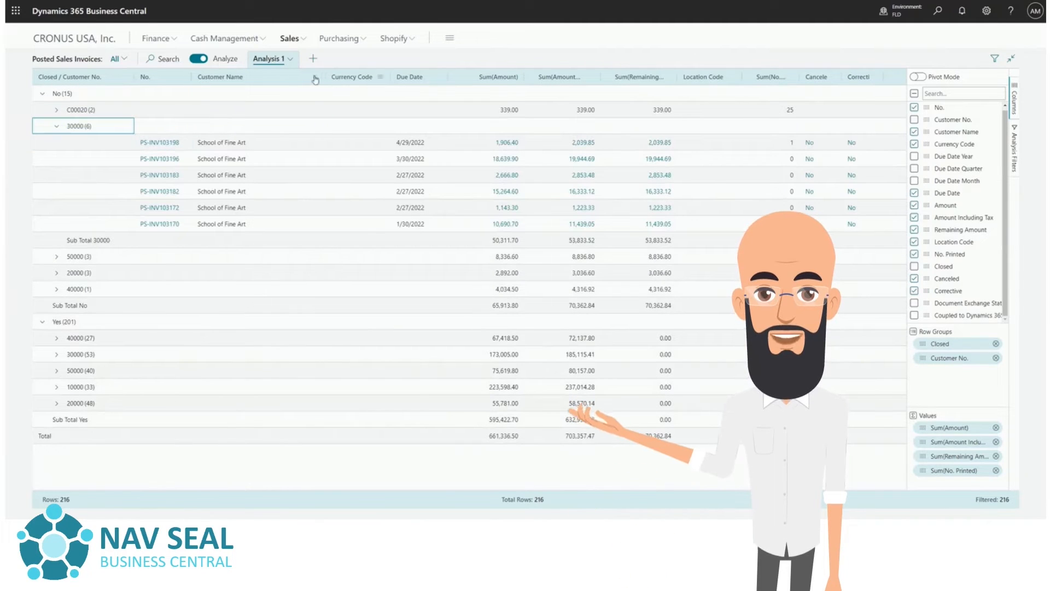
pyautogui.moveTo(317, 81); pyautogui.dragTo(143, 77)
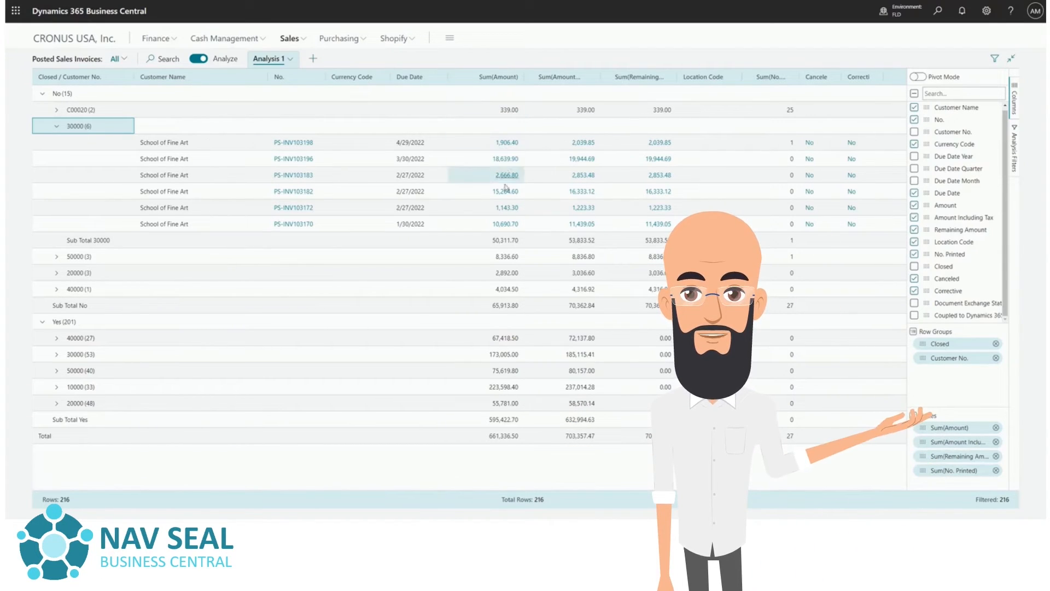
pyautogui.click(56, 126)
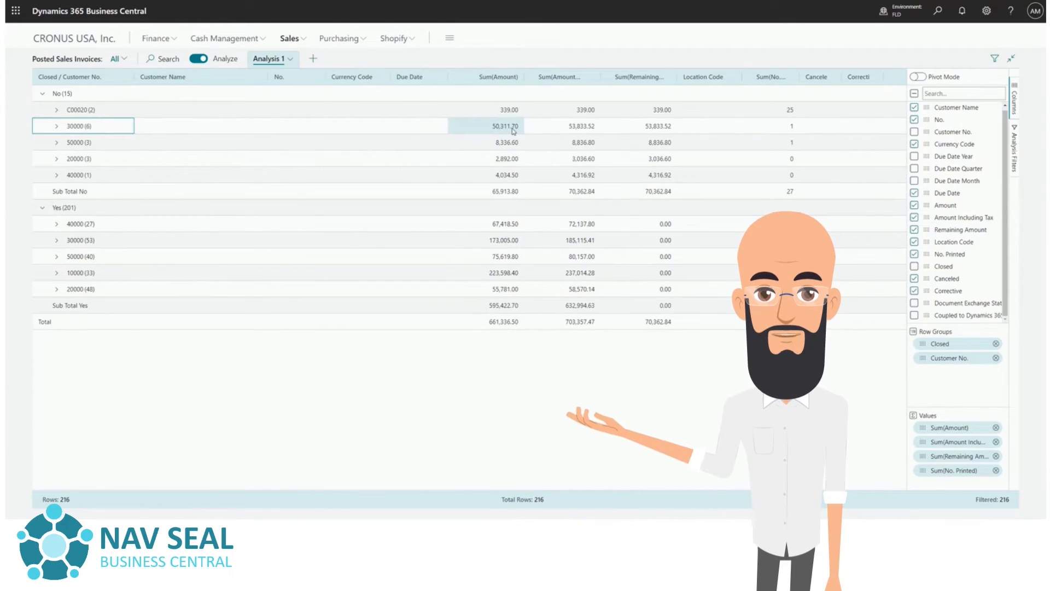
# Step: Select the unclosed Sum(Amount) cells from customer 30000 to 40000, and only those of 30000 and 50000, to check the selection statistics
pyautogui.moveTo(513, 130); pyautogui.dragTo(499, 173)
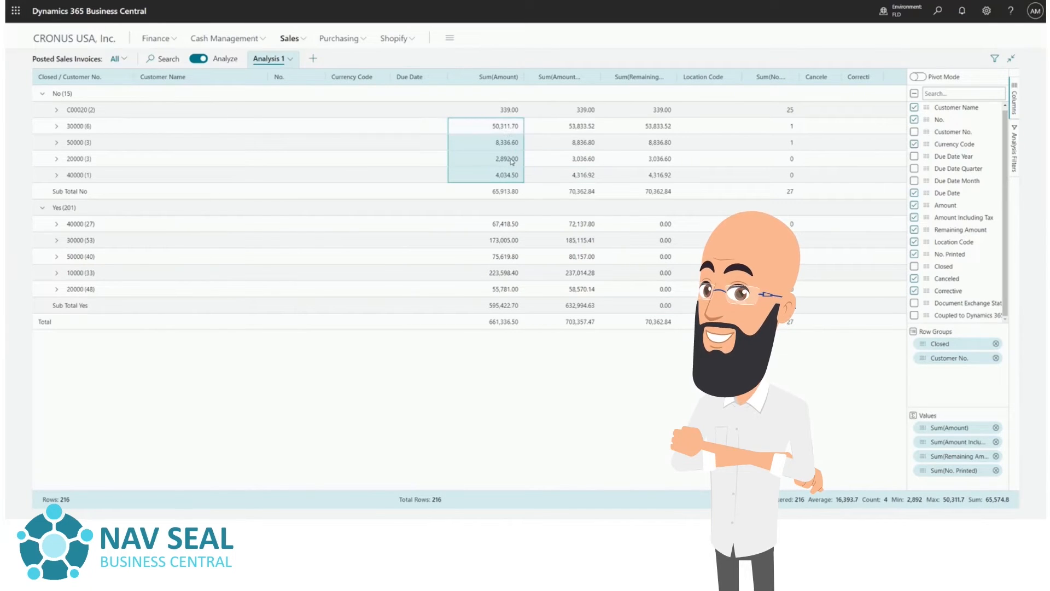
pyautogui.moveTo(512, 161); pyautogui.dragTo(497, 143)
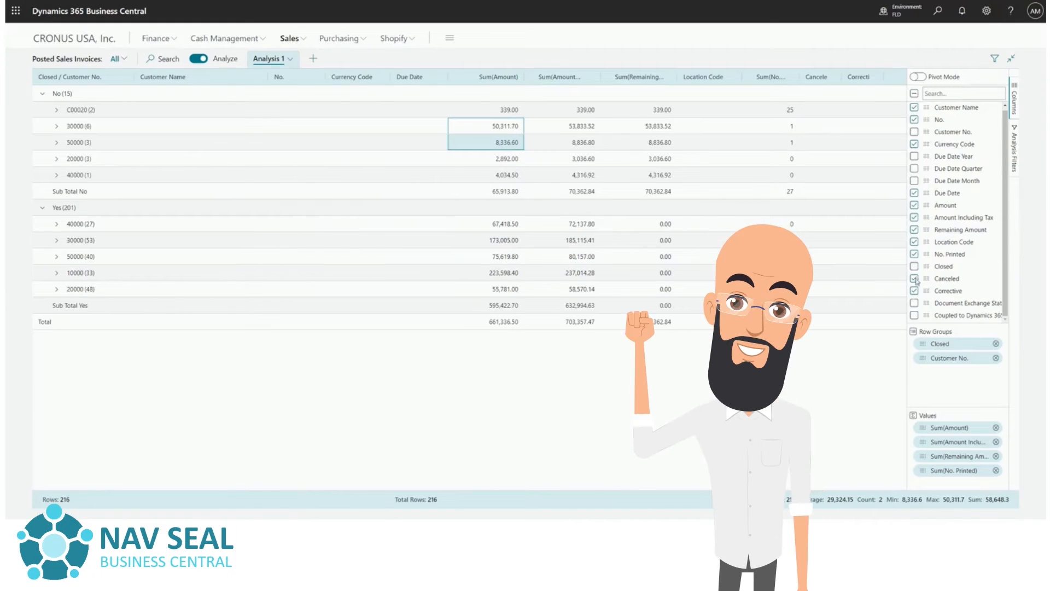
# Step: Enable pivot mode and move Closed from the row groups to the column labels
pyautogui.click(919, 79)
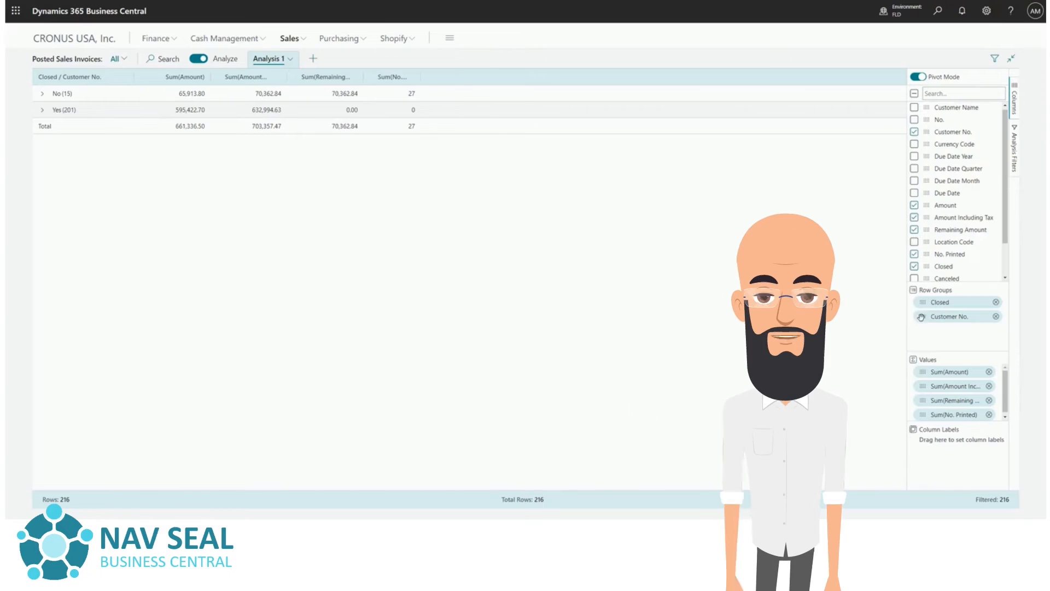
pyautogui.moveTo(925, 302); pyautogui.dragTo(937, 446)
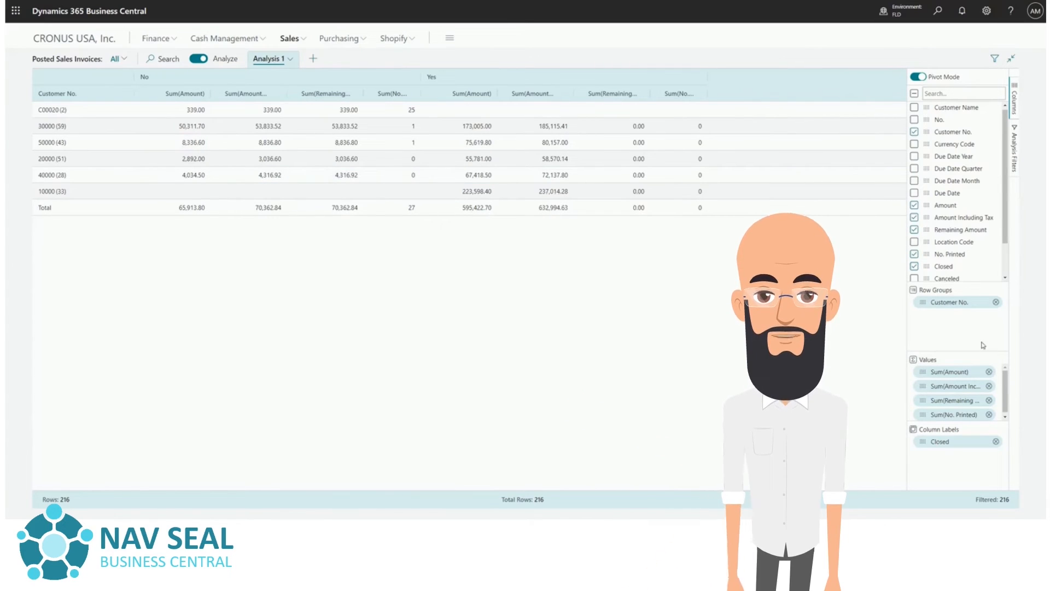
# Step: Add an analysis filter showing only invoices with a Due Date less than 01/01/2022
pyautogui.click(1015, 154)
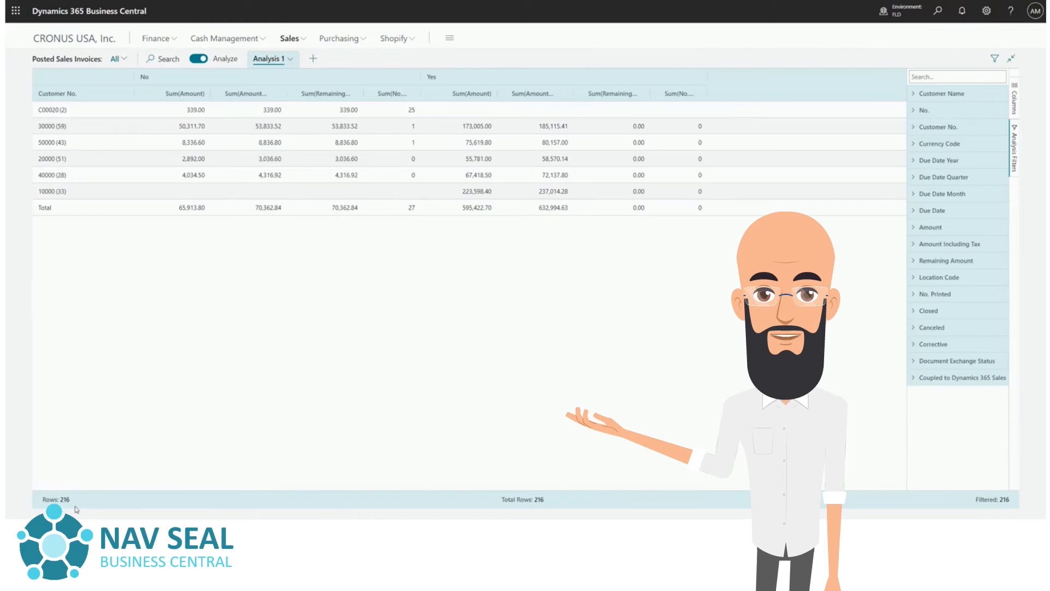
pyautogui.click(932, 210)
pyautogui.click(924, 245)
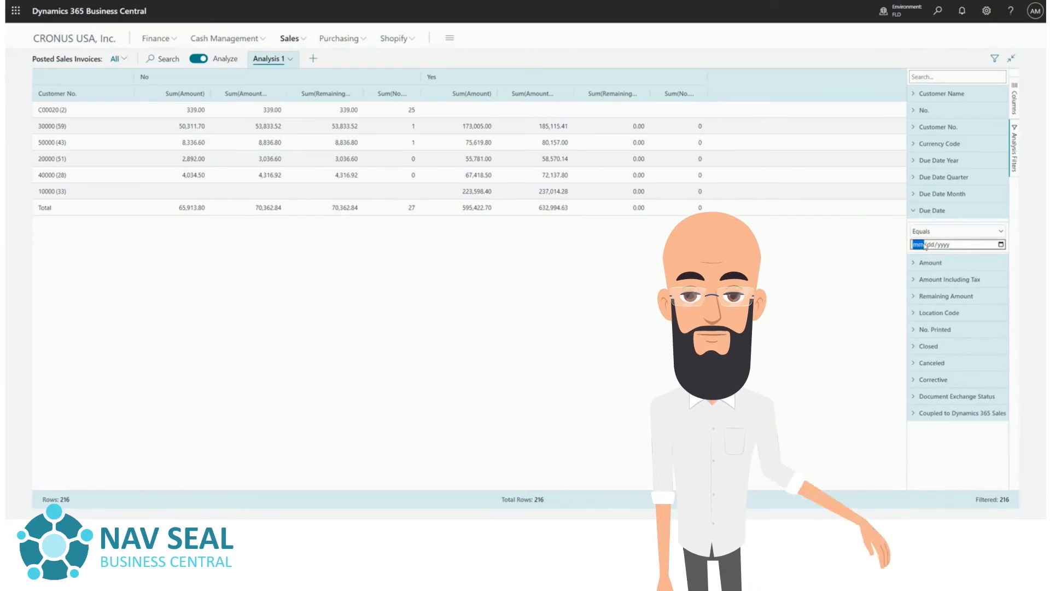
pyautogui.write('01/01/')
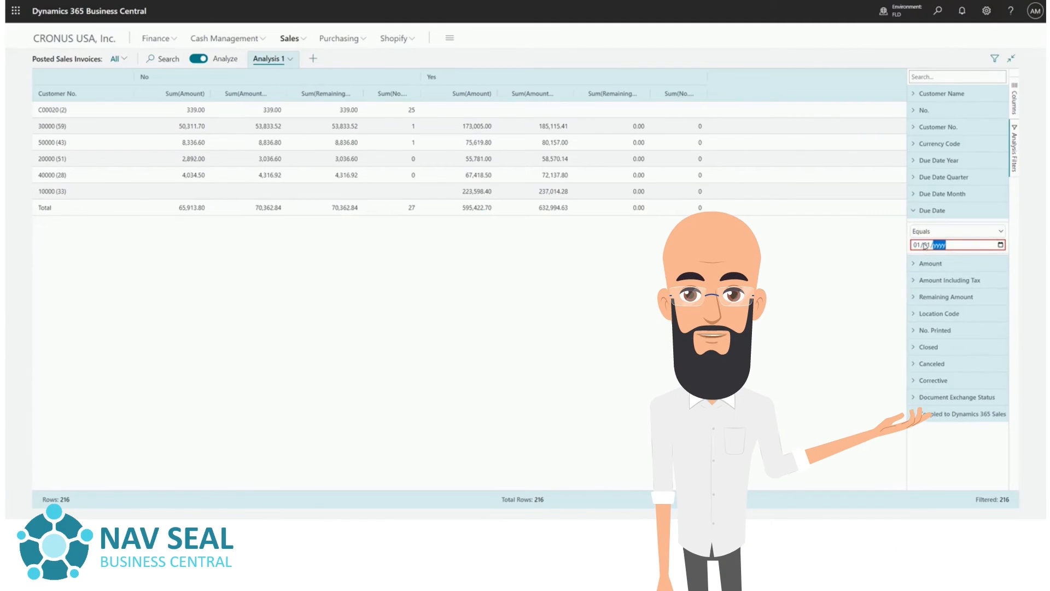
pyautogui.write('2022')
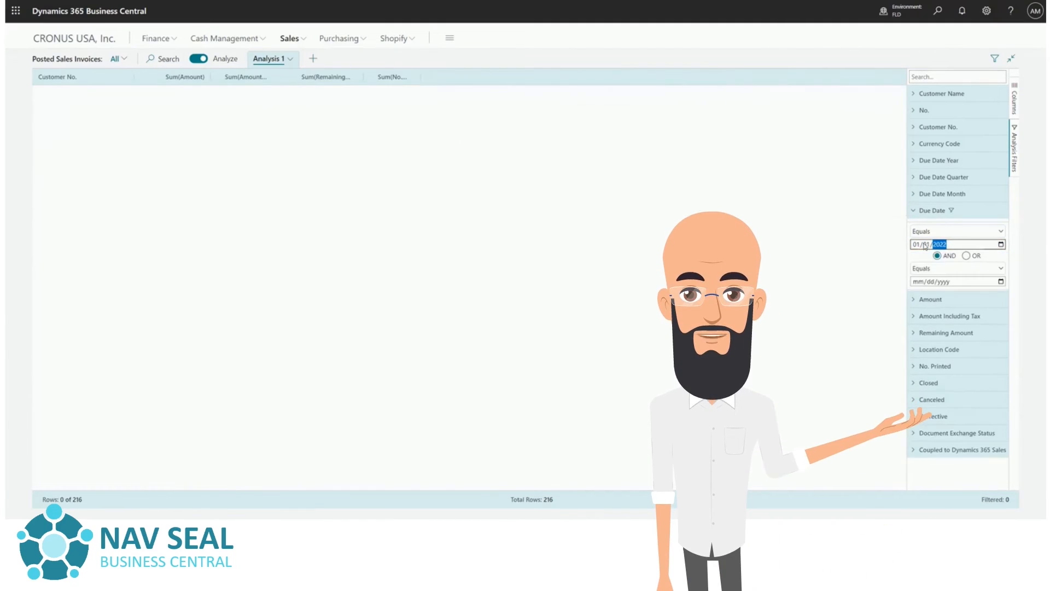
pyautogui.click(1020, 248)
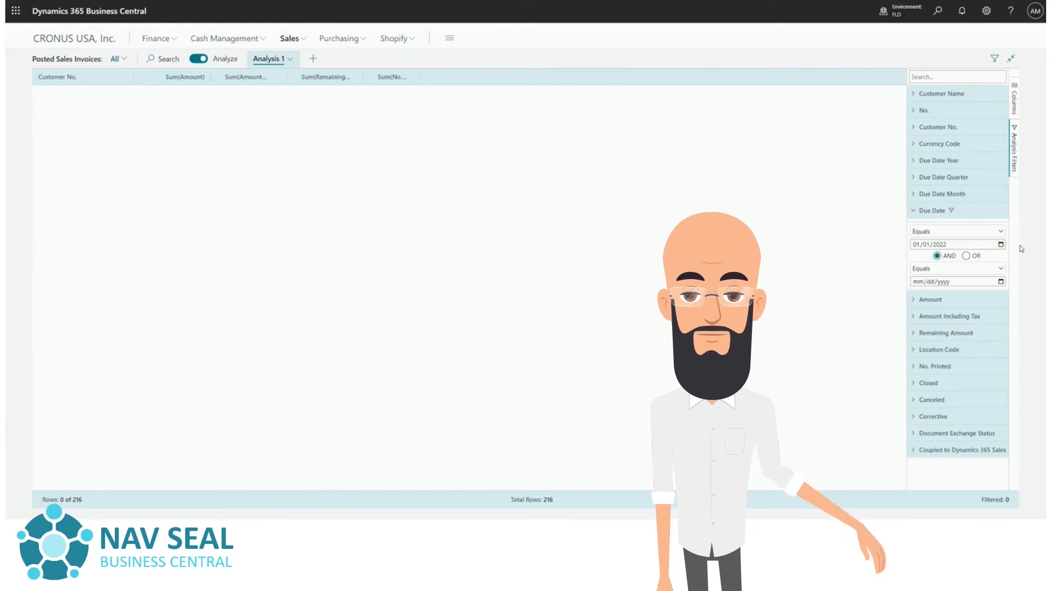
pyautogui.click(956, 231)
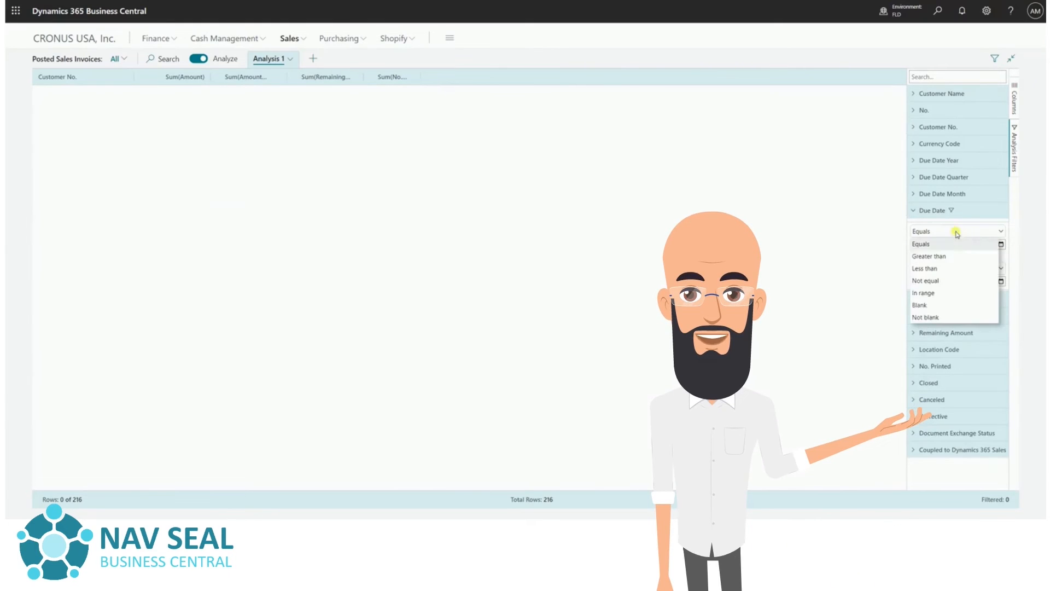
pyautogui.click(930, 267)
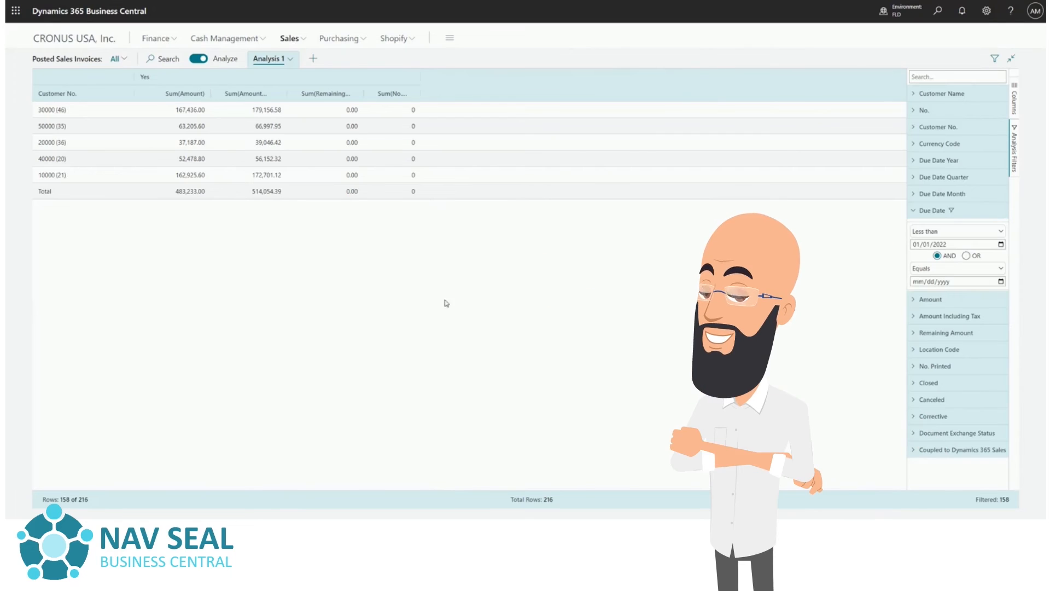
# Step: Clear the Due Date filter by setting its date to 01/01/0001, and return to the analysis column settings
pyautogui.click(953, 212)
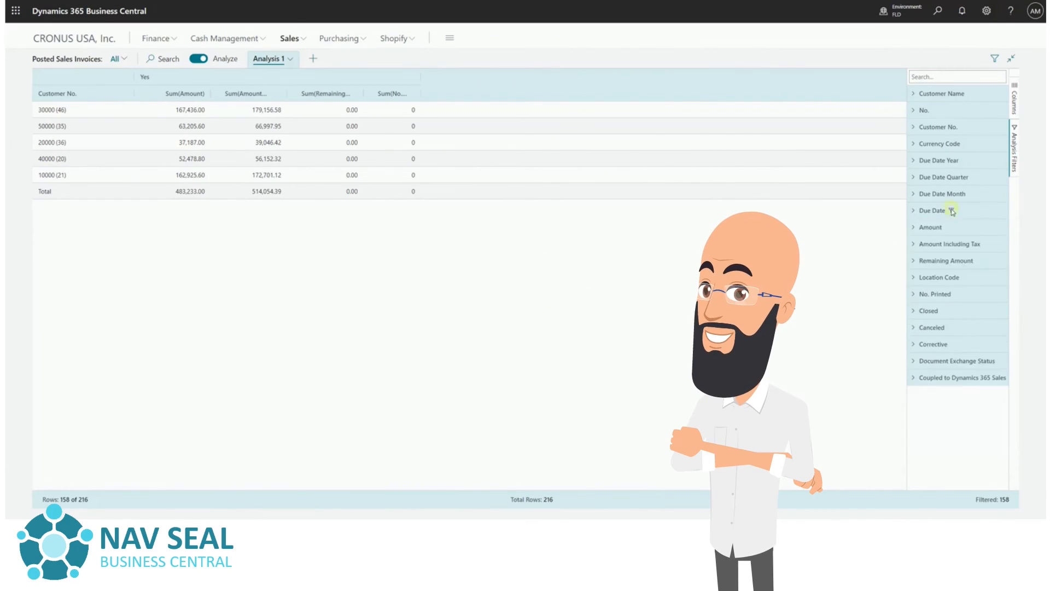
pyautogui.click(952, 211)
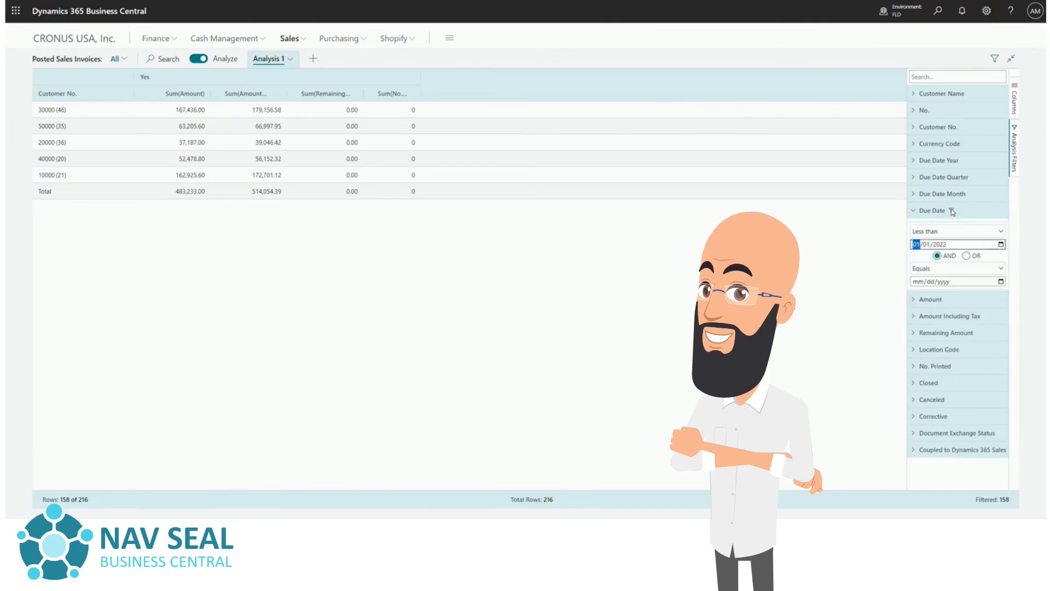
pyautogui.click(959, 242)
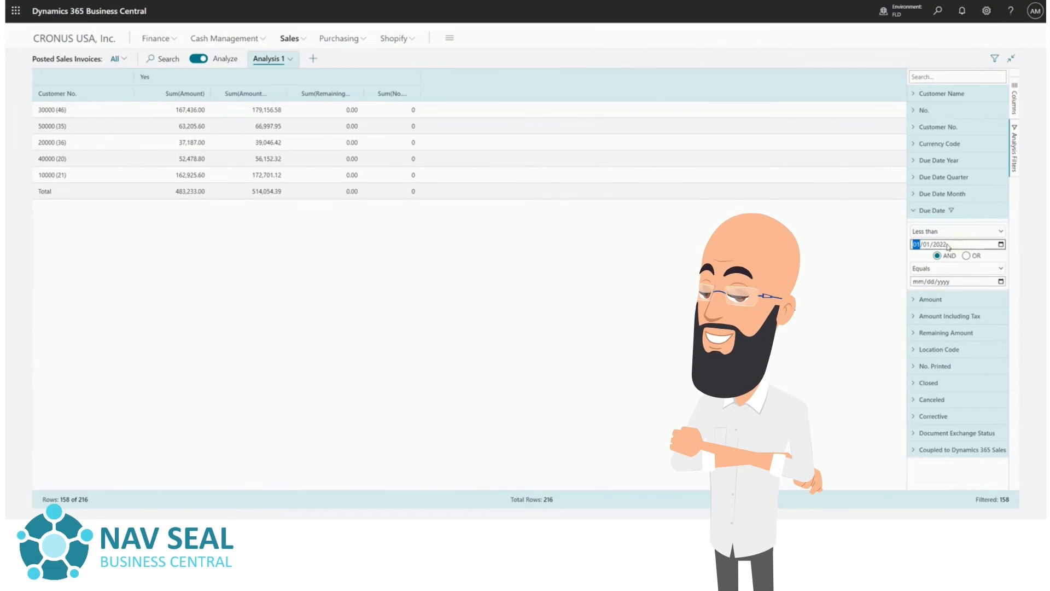
pyautogui.write('01/01/000')
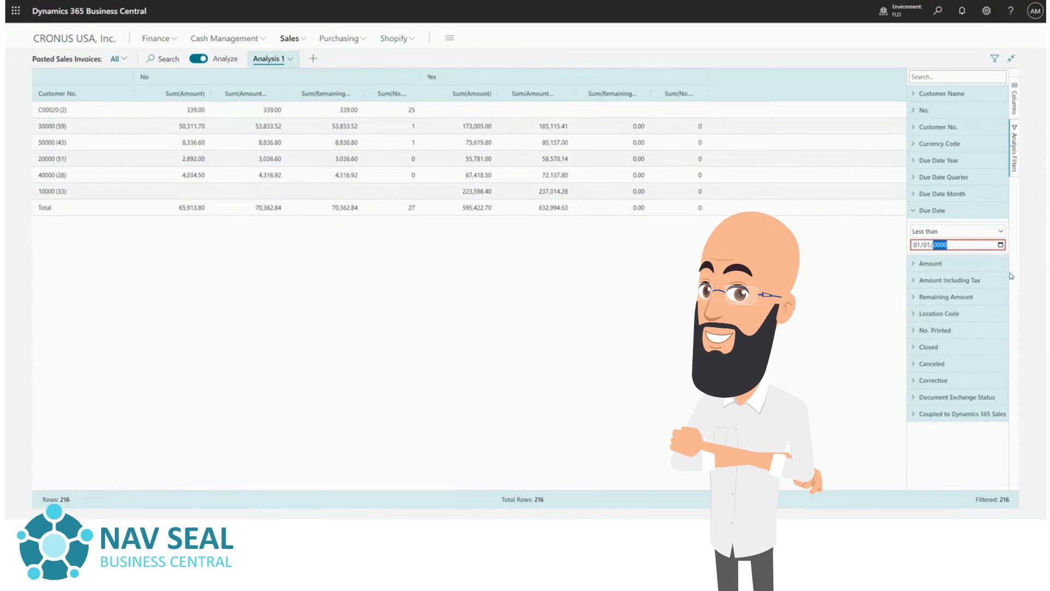
pyautogui.write('1')
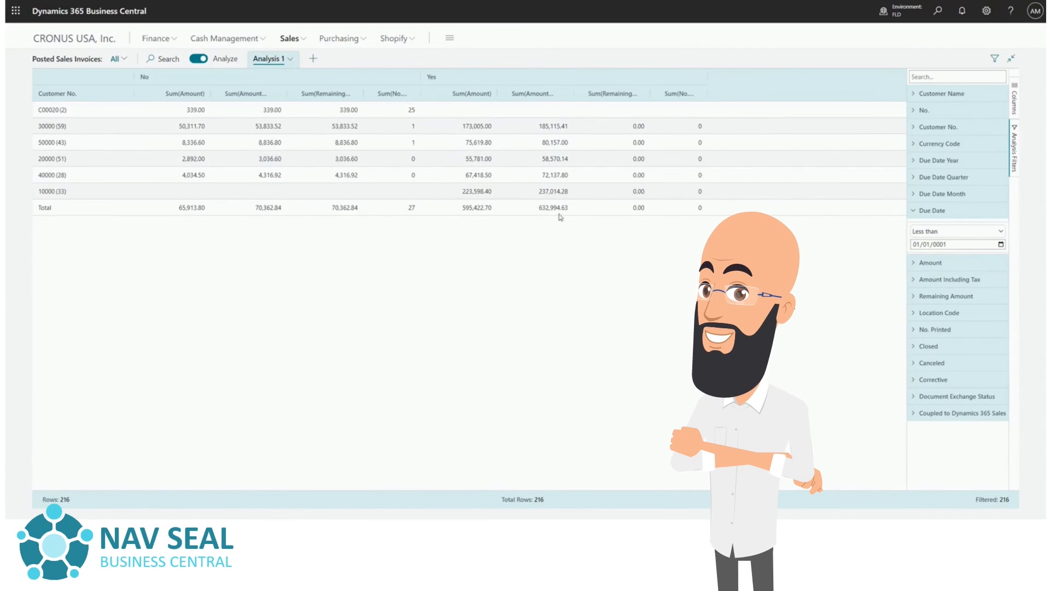
pyautogui.click(918, 211)
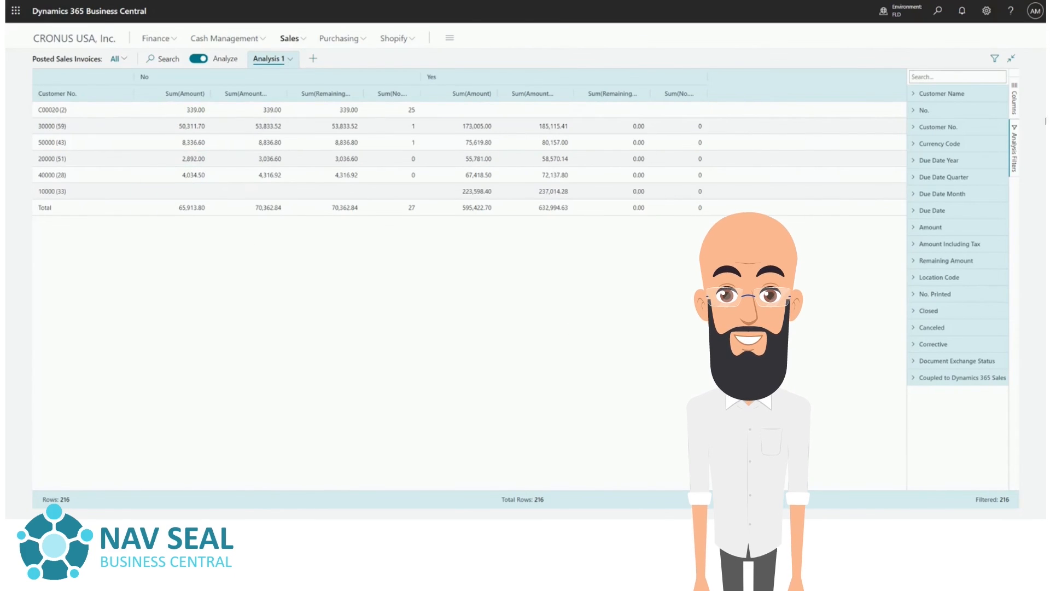
pyautogui.click(1014, 102)
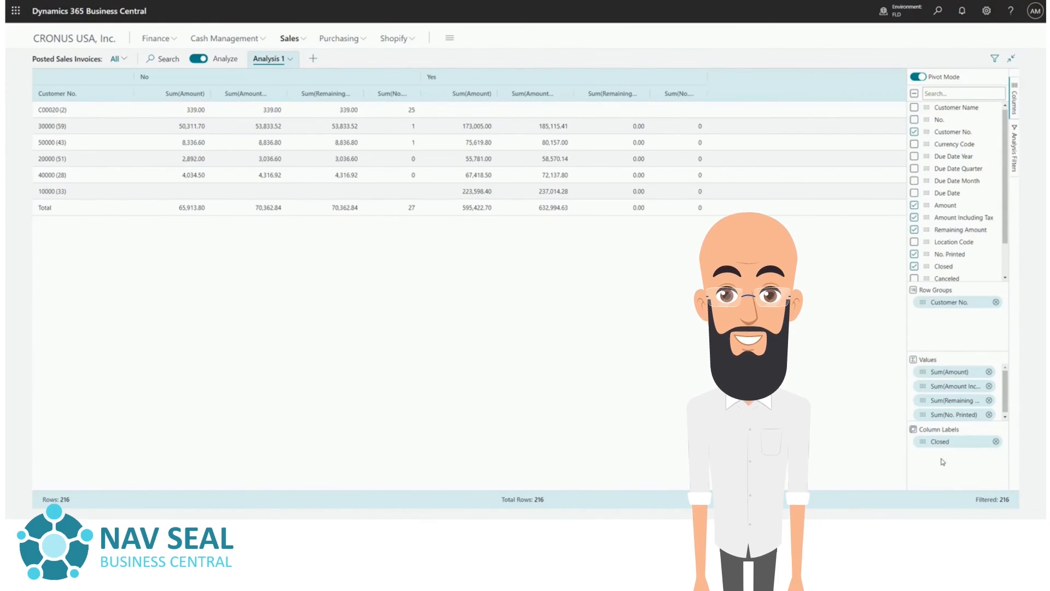
# Step: Rename the Analysis 1 tab to Customer Analysis
pyautogui.click(290, 60)
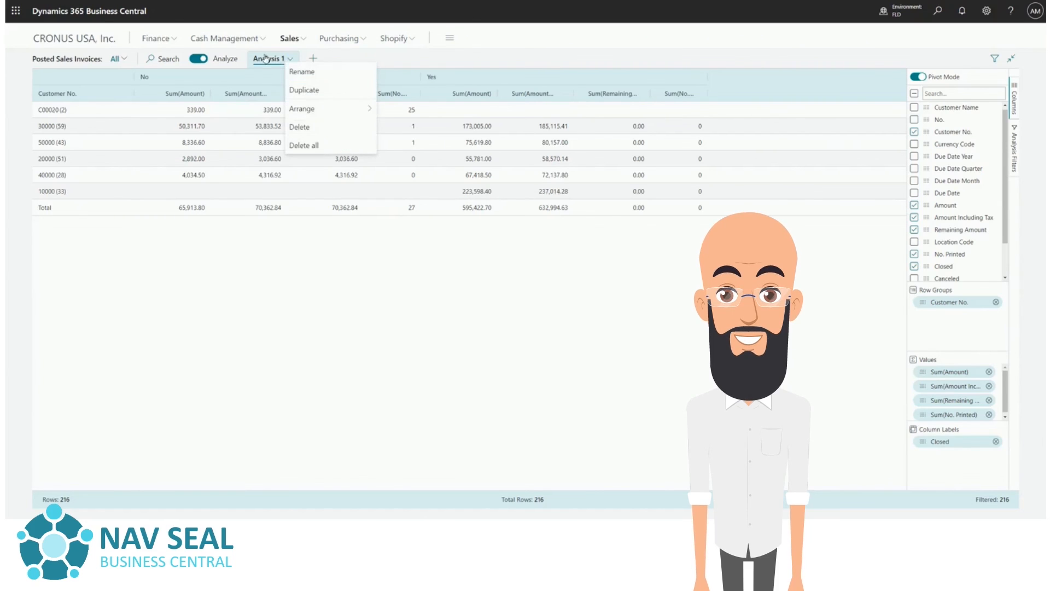
pyautogui.click(302, 72)
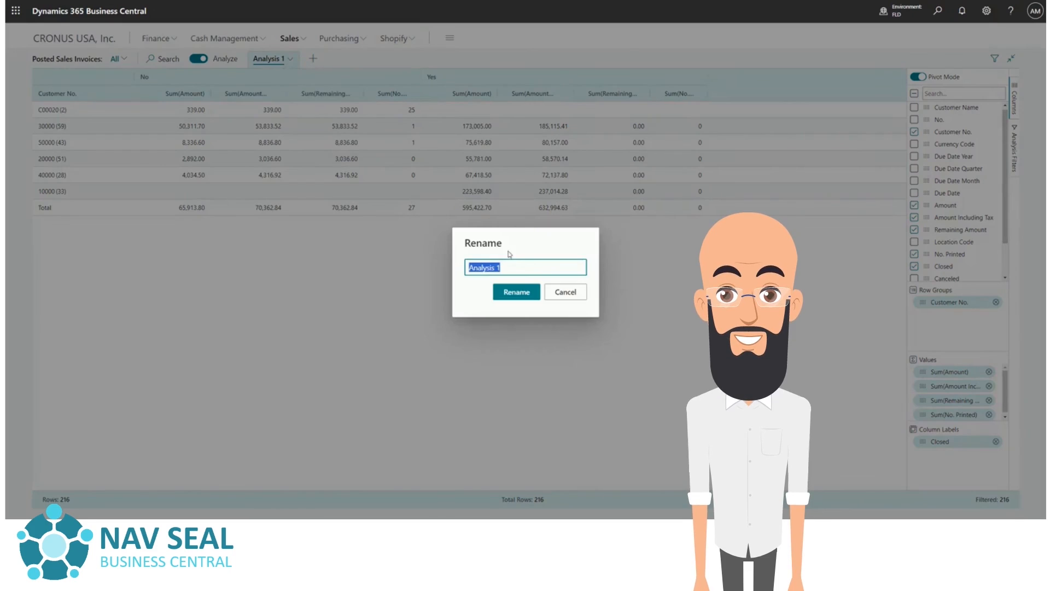
pyautogui.write('Customer Analys')
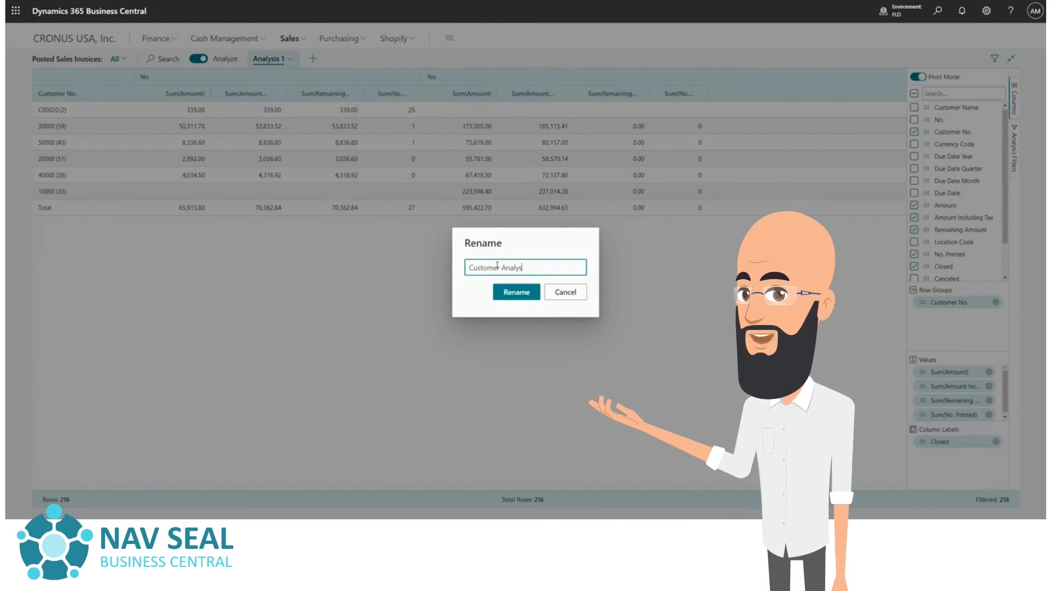
pyautogui.write('is')
pyautogui.click(522, 293)
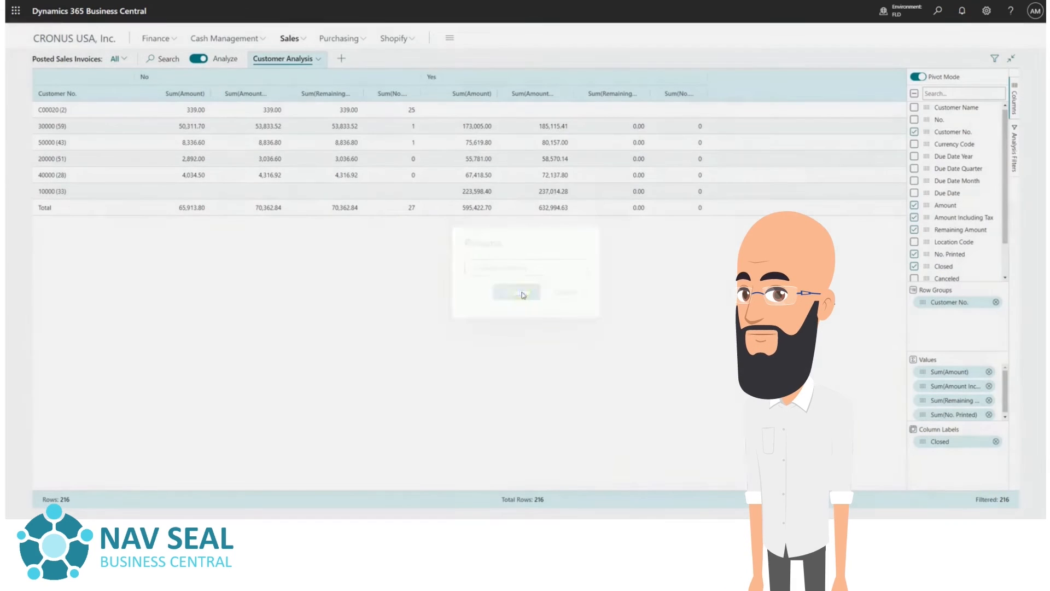
# Step: Add a second, ungrouped analysis and switch back and forth between it and Customer Analysis
pyautogui.click(341, 58)
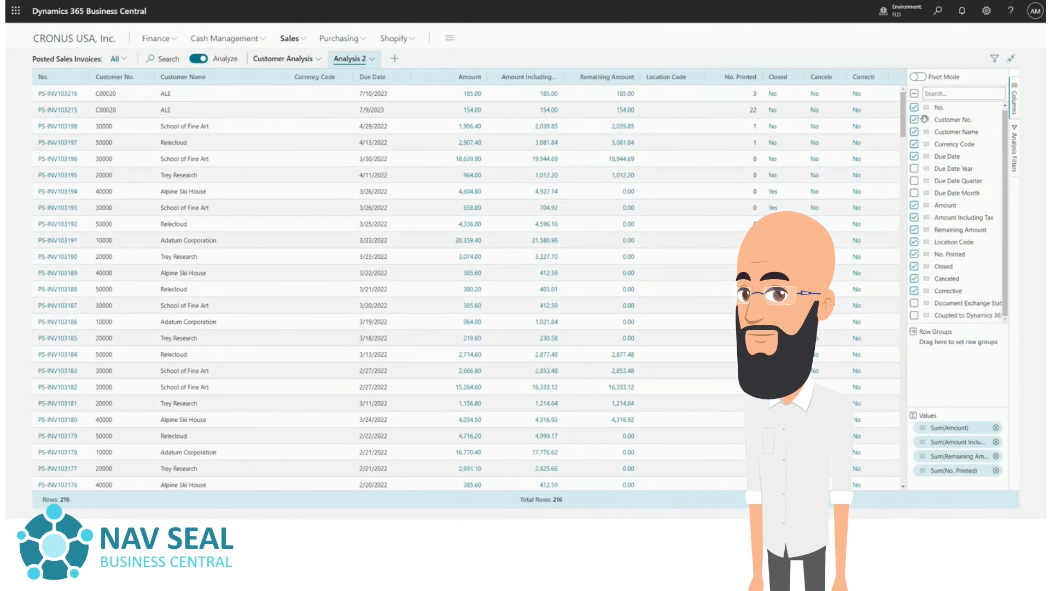
pyautogui.click(282, 58)
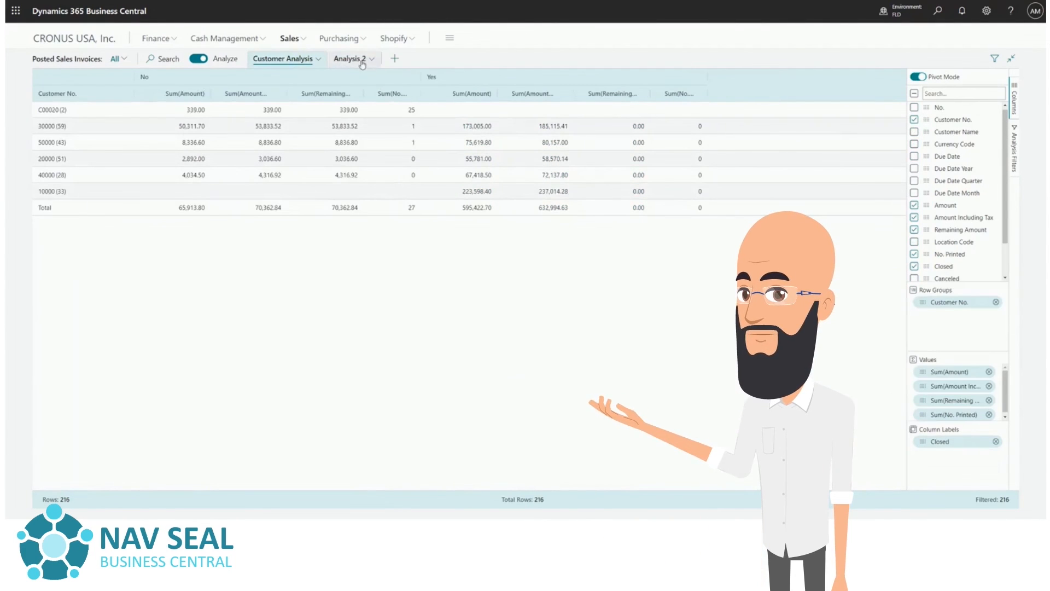
pyautogui.click(351, 59)
pyautogui.click(275, 59)
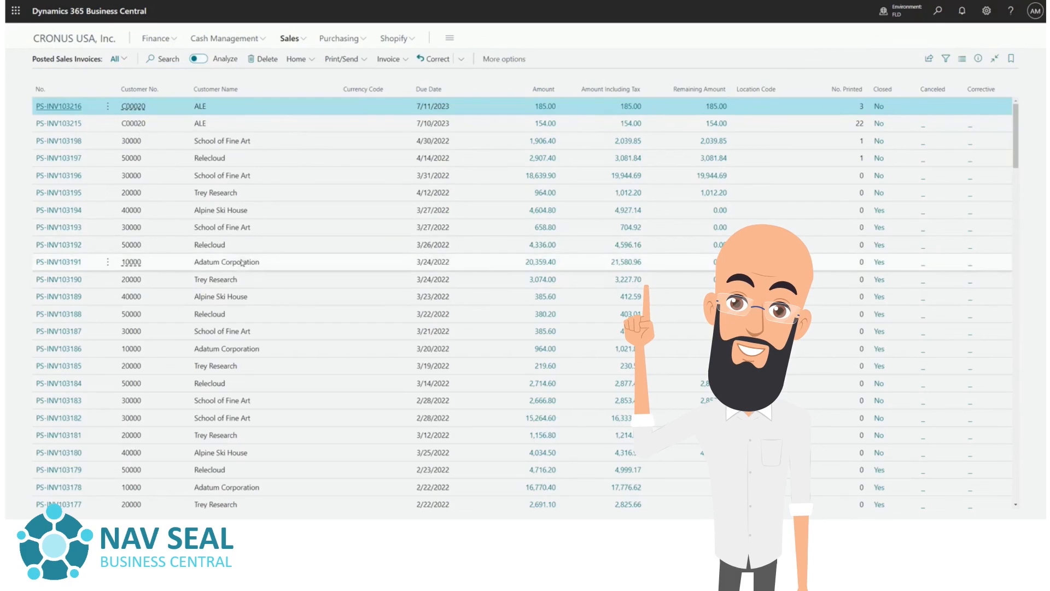
# Step: Turn analysis mode back on for the posted sales invoices and open Analysis 2
pyautogui.click(198, 59)
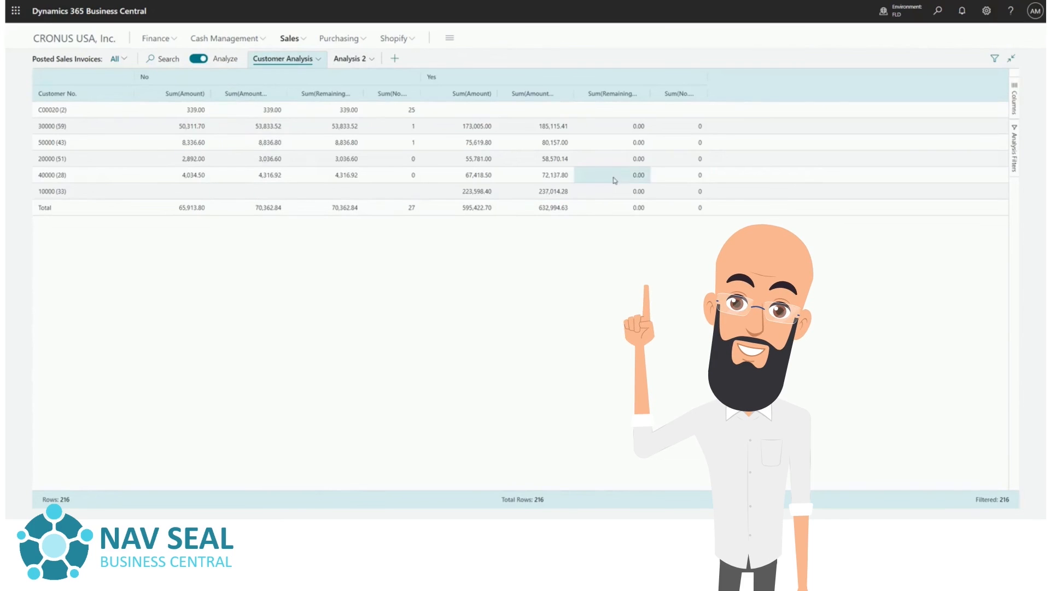
pyautogui.click(345, 59)
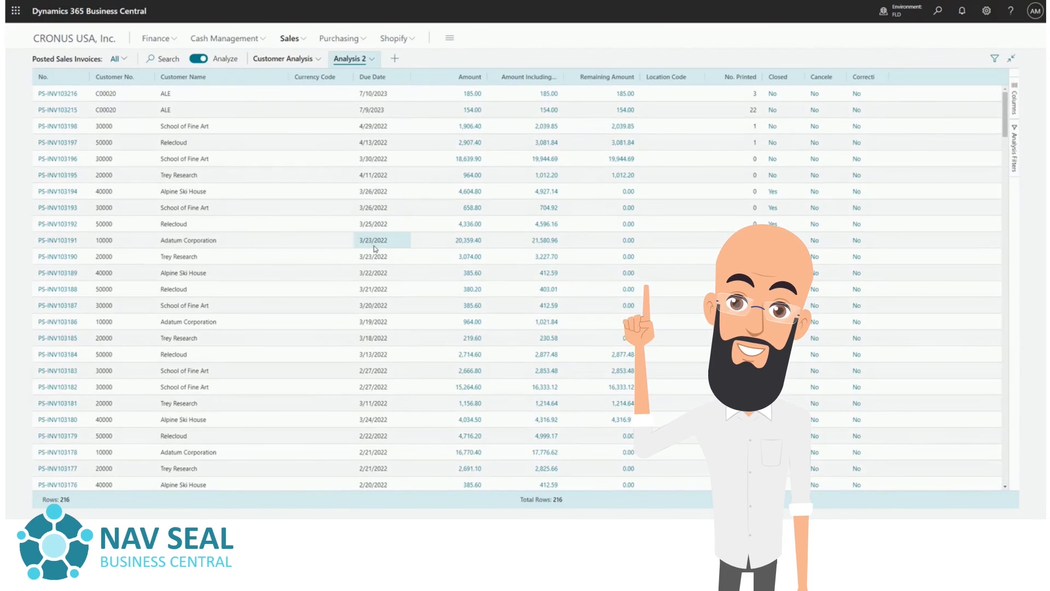